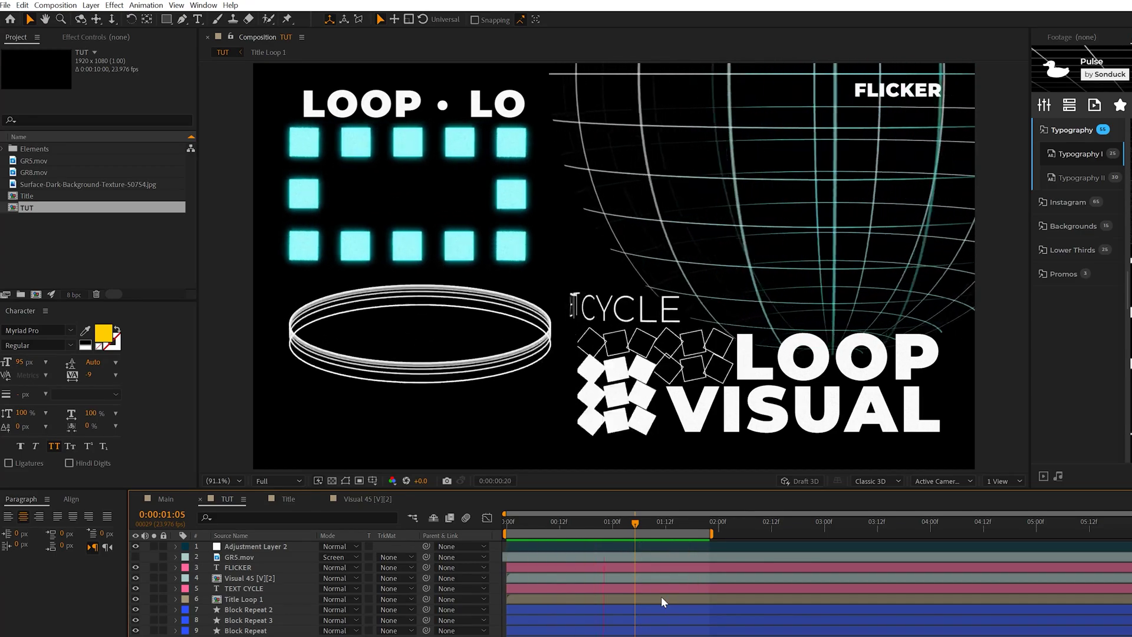
# Apply Posterize Time at 12 fps to the Visual 45 layer and preview the stutter.
pyautogui.click(588, 521)
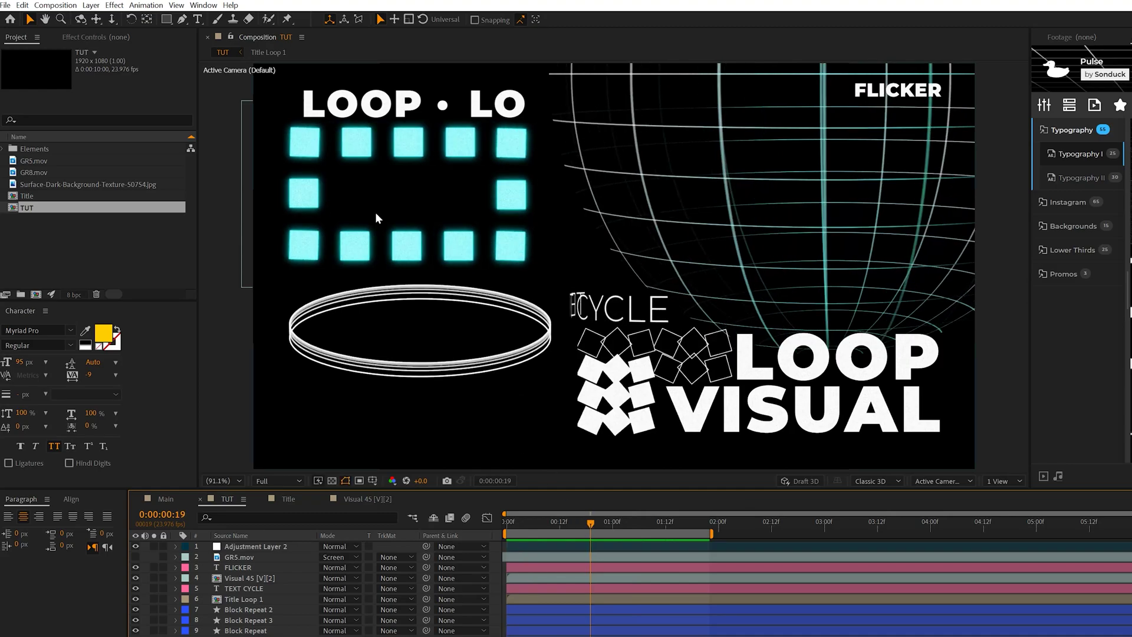
pyautogui.click(242, 578)
pyautogui.click(114, 5)
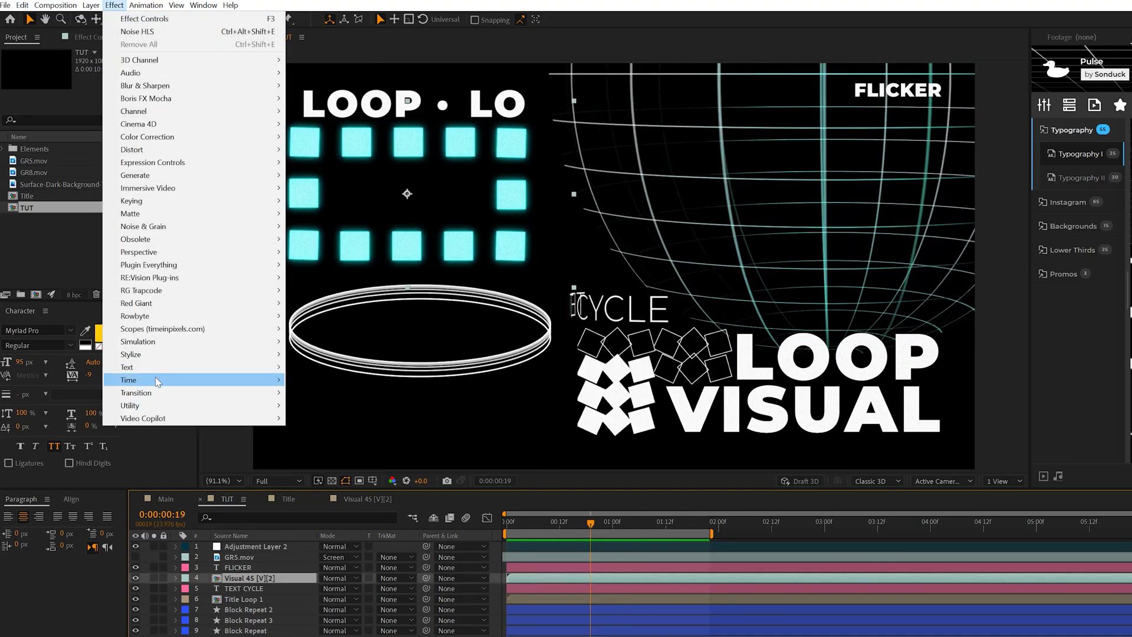
pyautogui.click(334, 432)
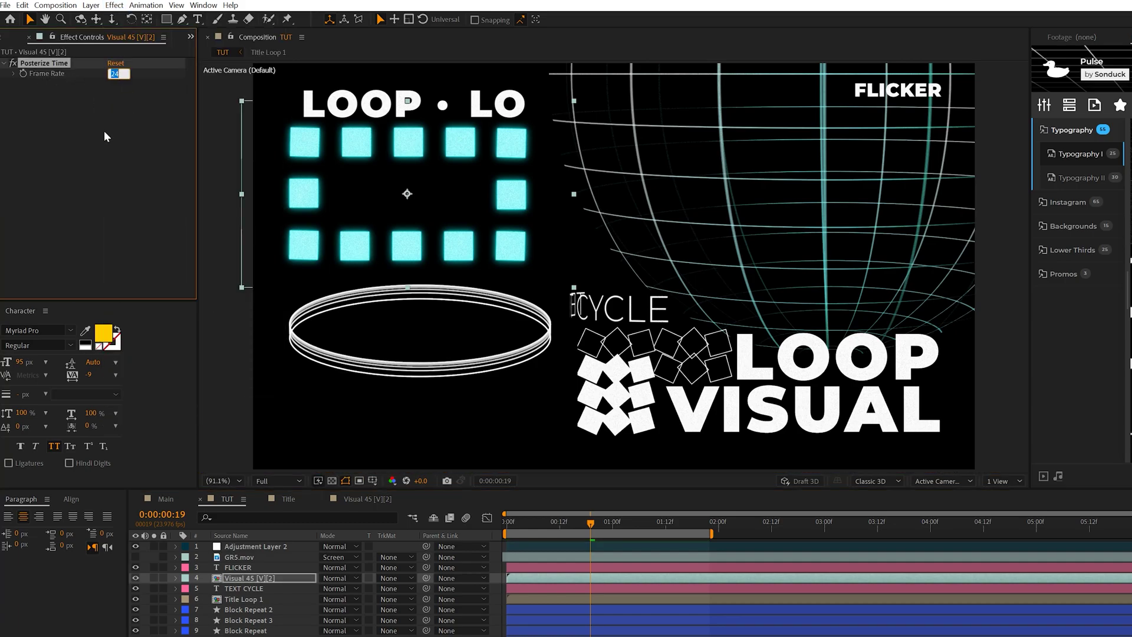
pyautogui.write('12')
pyautogui.press('Return')
pyautogui.press('space')
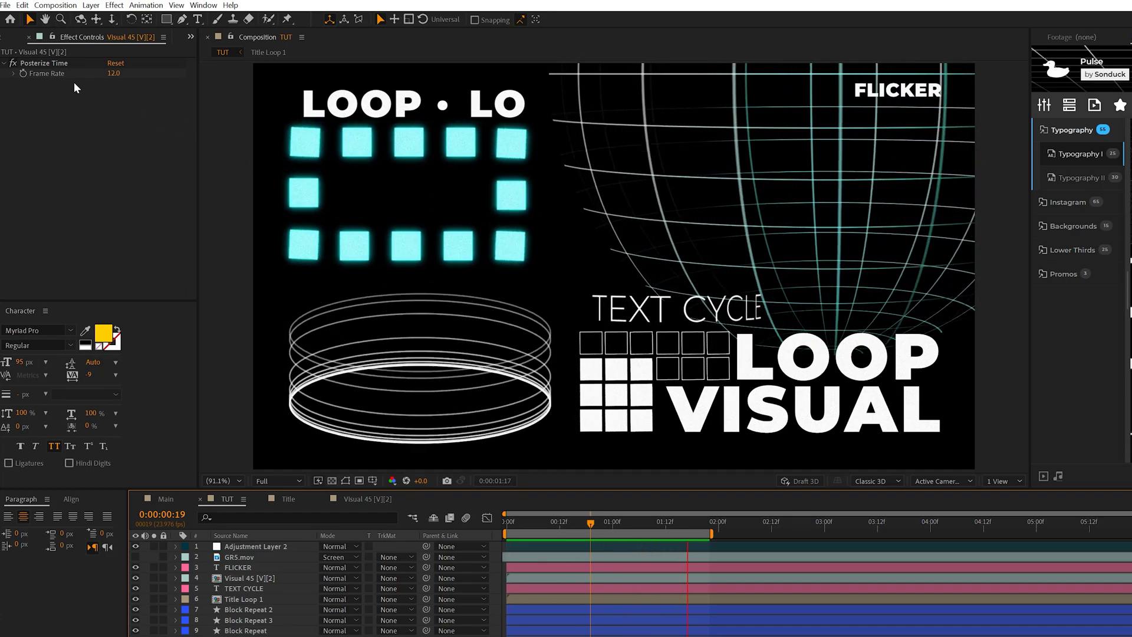
pyautogui.click(55, 64)
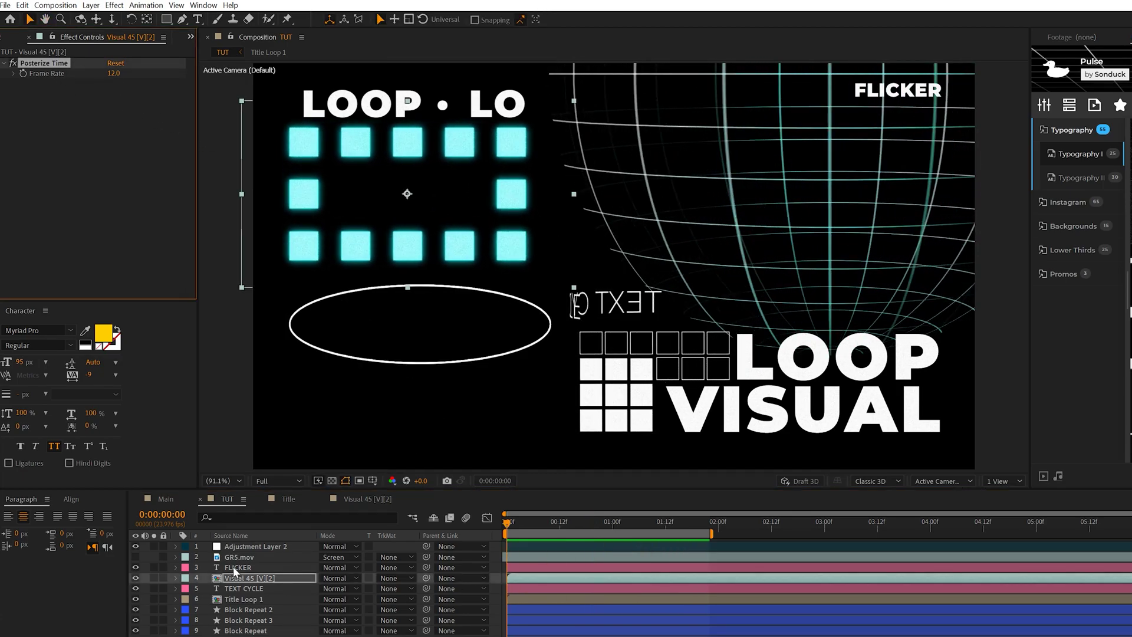
# Set the Sphere layer's Posterize Time frame rate to 6.
pyautogui.click(239, 599)
pyautogui.click(243, 610)
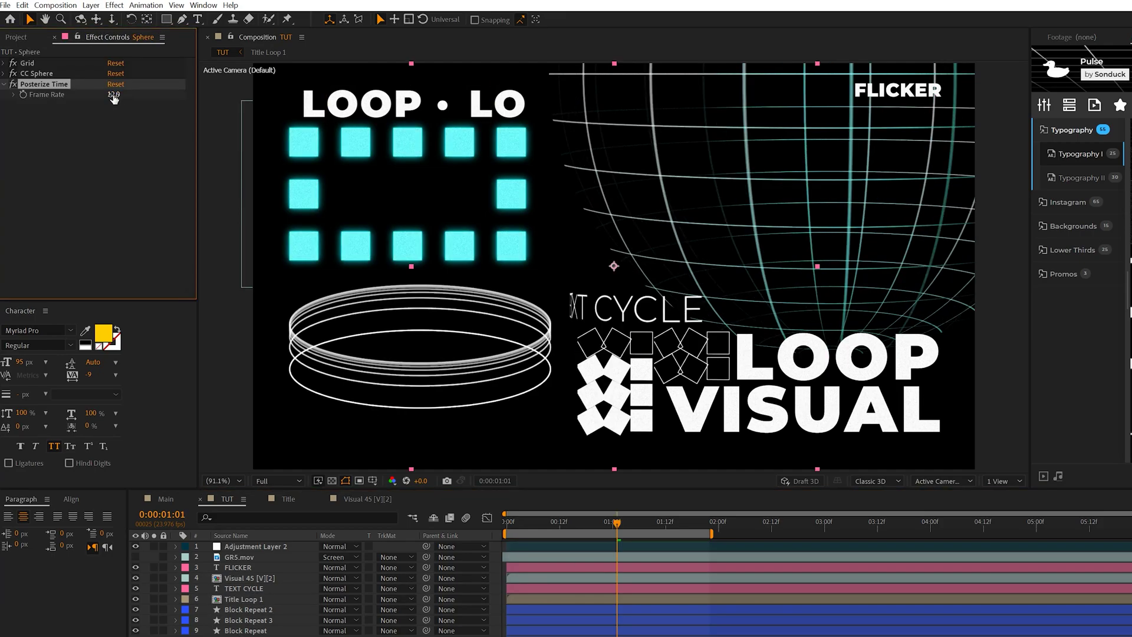
pyautogui.write('6')
pyautogui.press('Return')
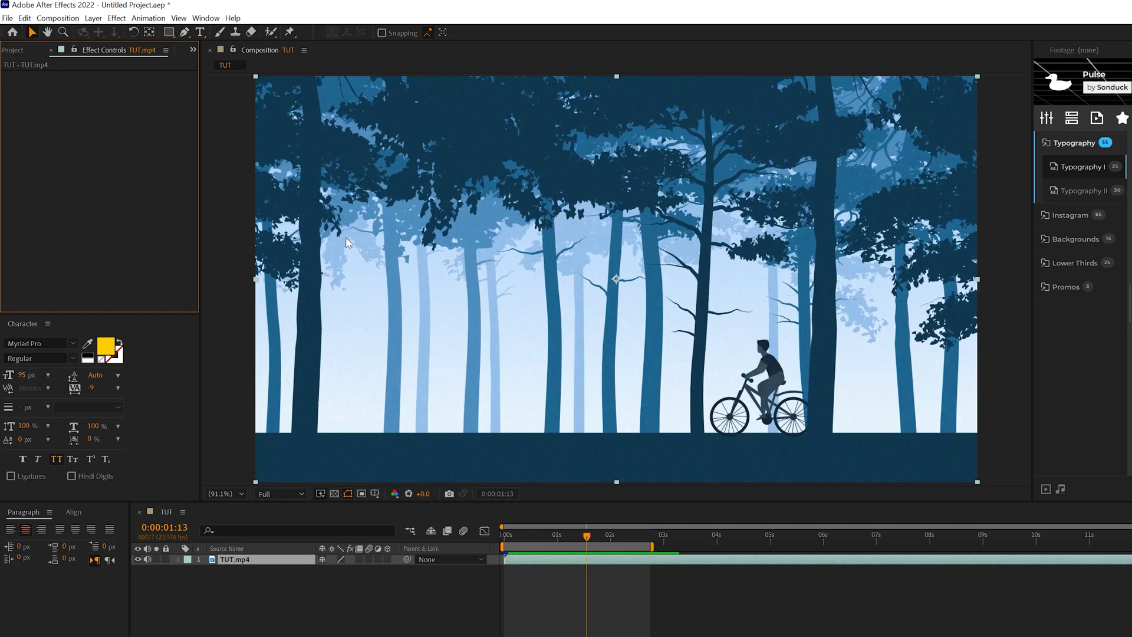
# Apply Motion Tile to the forest clip with a wiggle(2,50) expression on Tile Center.
pyautogui.click(116, 18)
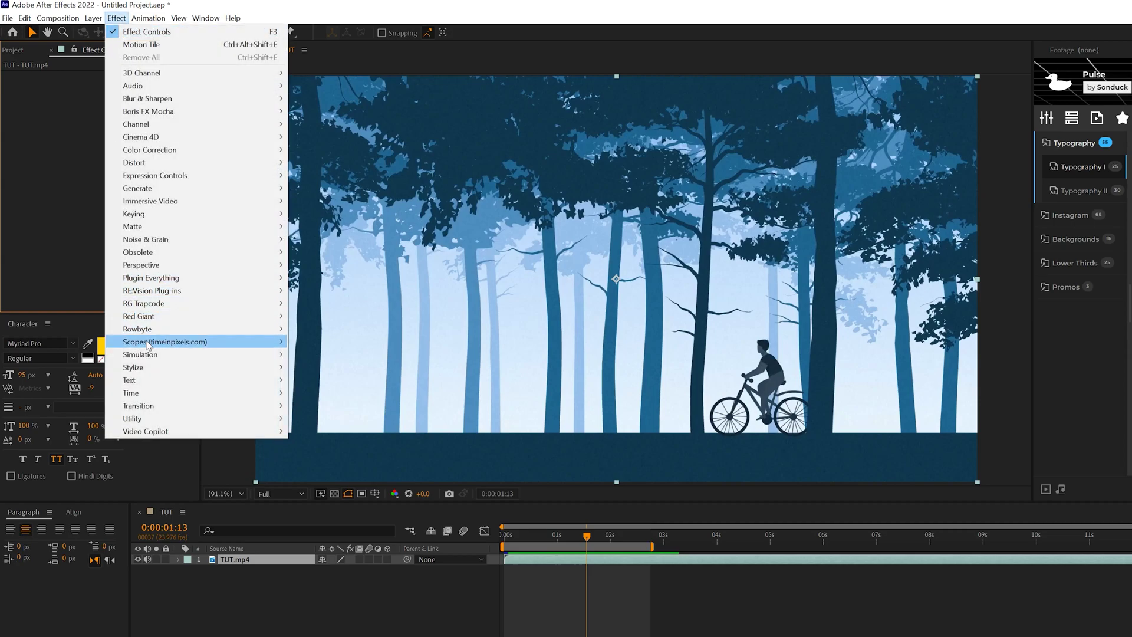
pyautogui.moveTo(135, 370)
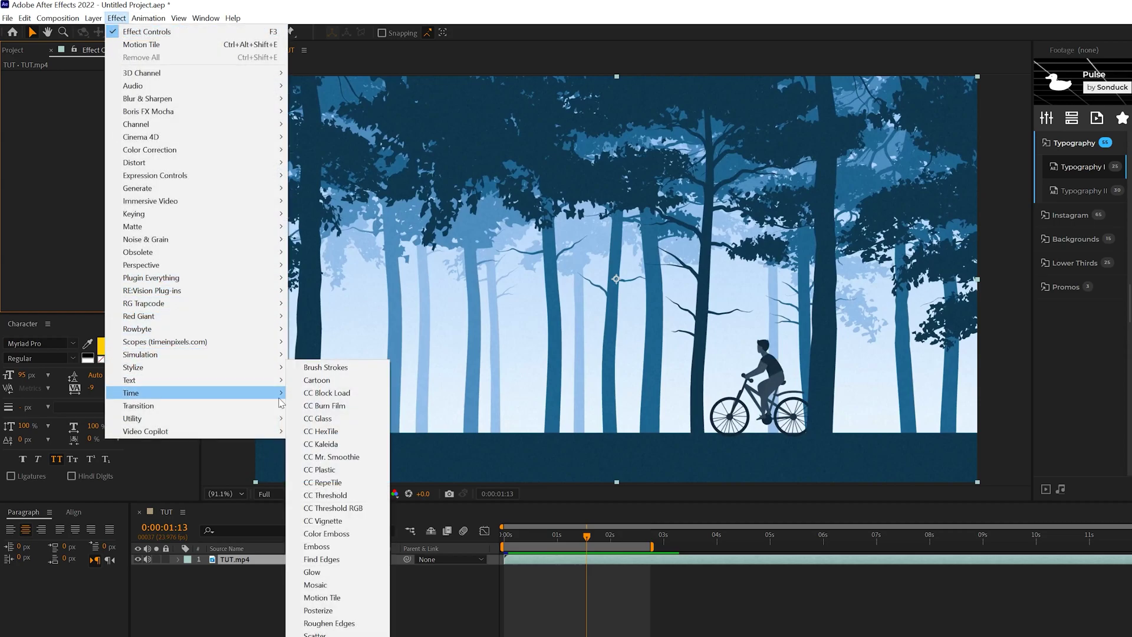
pyautogui.click(333, 599)
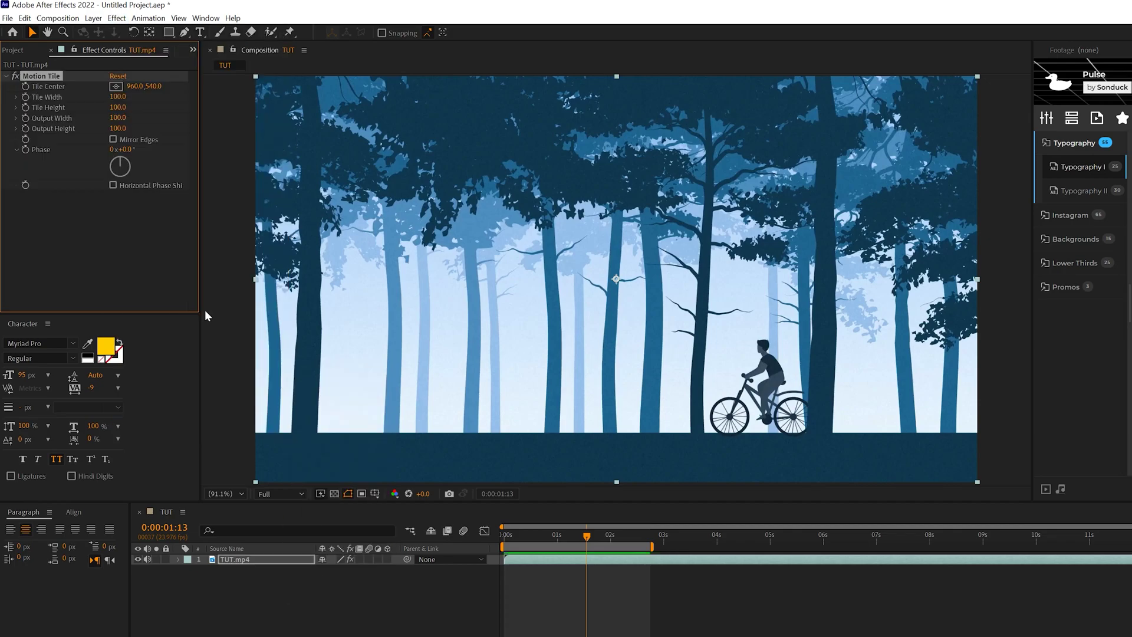
pyautogui.keyDown('alt'); pyautogui.click(26, 86); pyautogui.keyUp('alt')
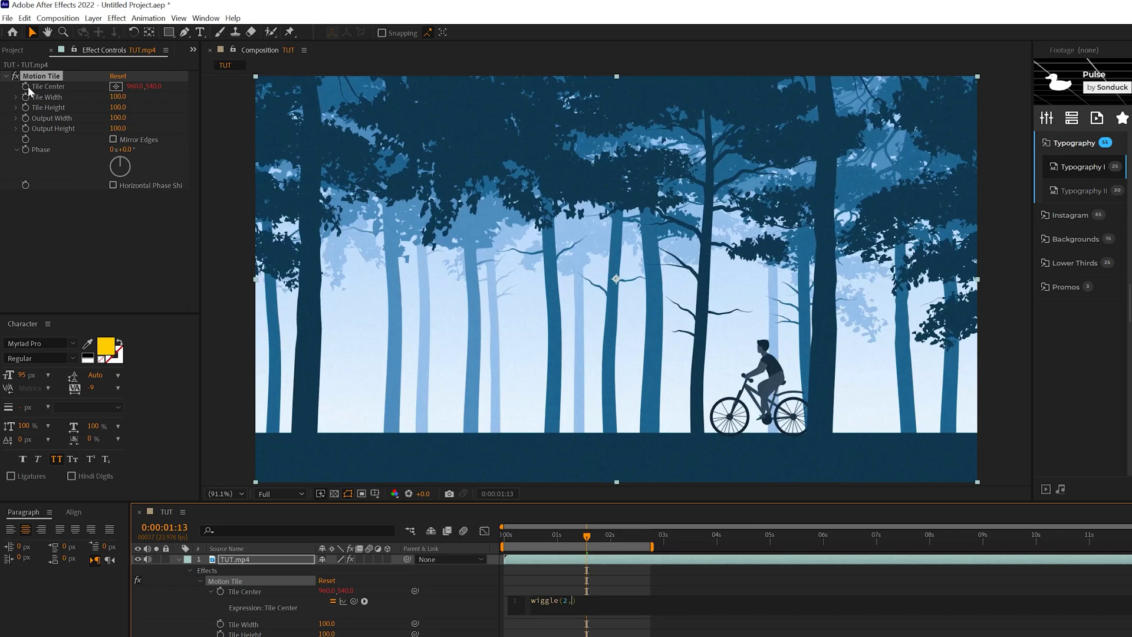
pyautogui.click(247, 193)
pyautogui.press('space')
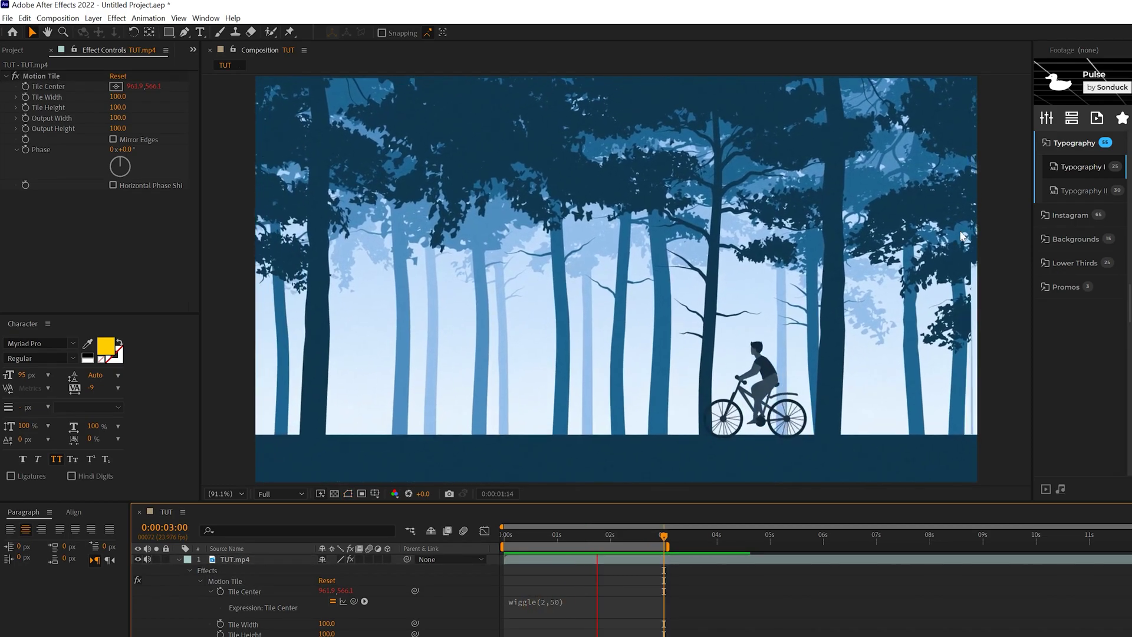
# Enable Mirror Edges on Motion Tile and replay the shaking clip.
pyautogui.click(115, 143)
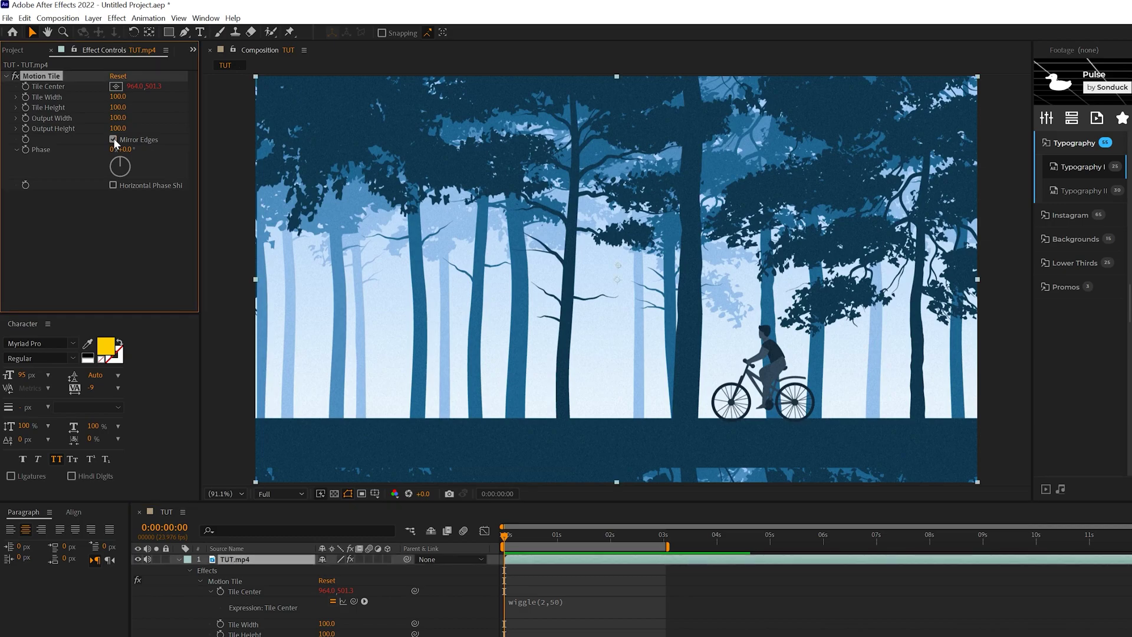
pyautogui.click(493, 546)
pyautogui.press('space')
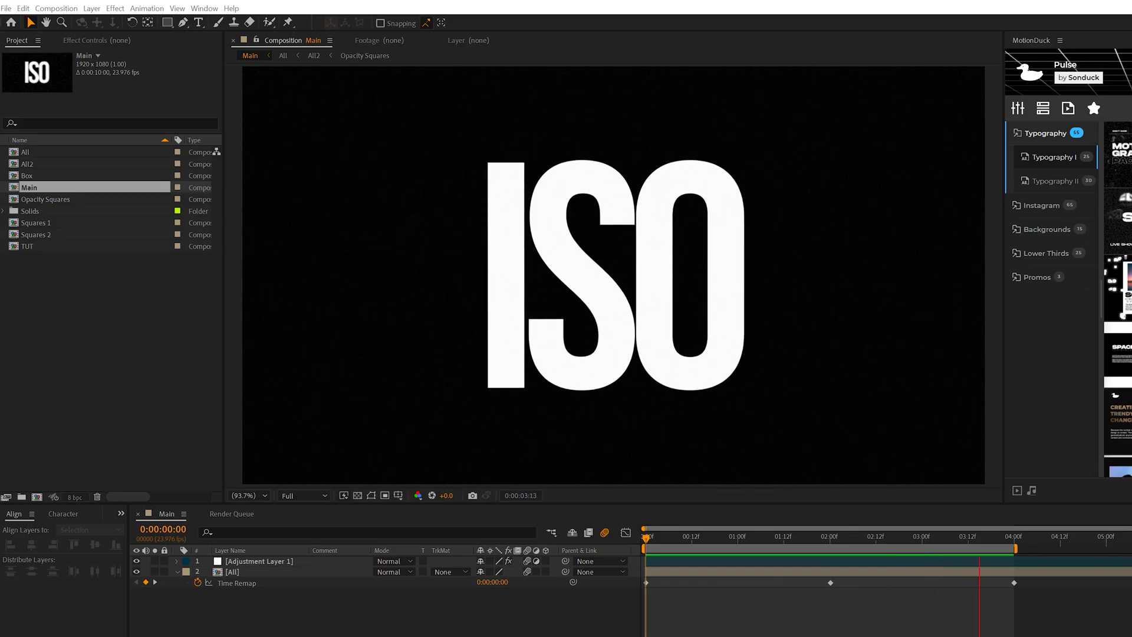
# Apply Glow to the All layer and raise Glow Radius from 35 to 69.
pyautogui.click(236, 572)
pyautogui.press('space')
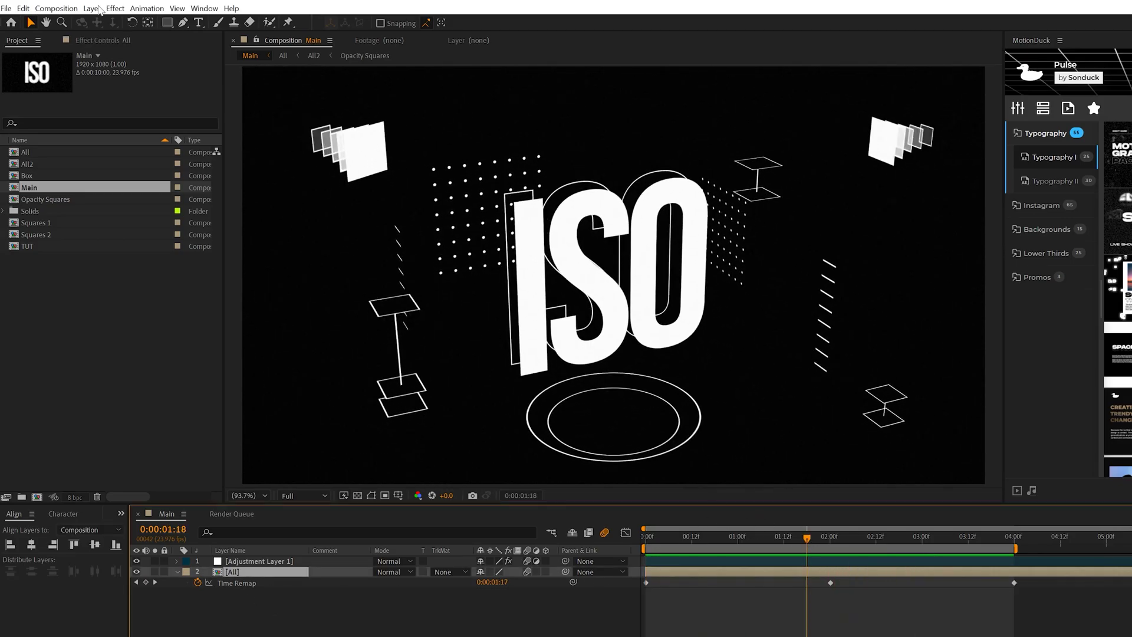
pyautogui.click(115, 8)
pyautogui.moveTo(141, 358)
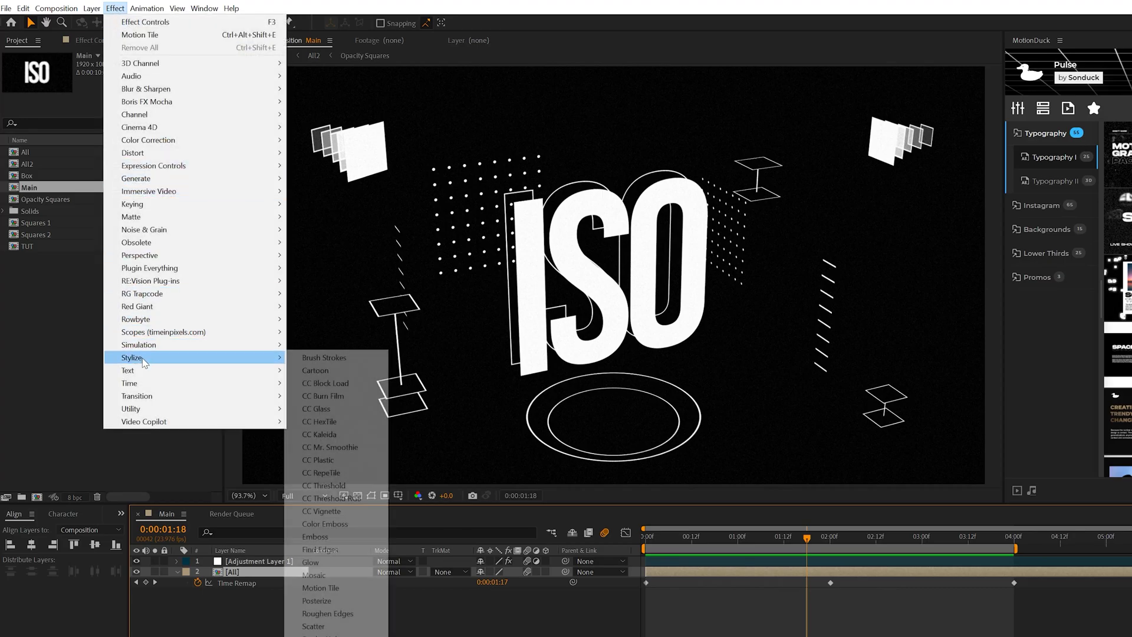
pyautogui.click(342, 554)
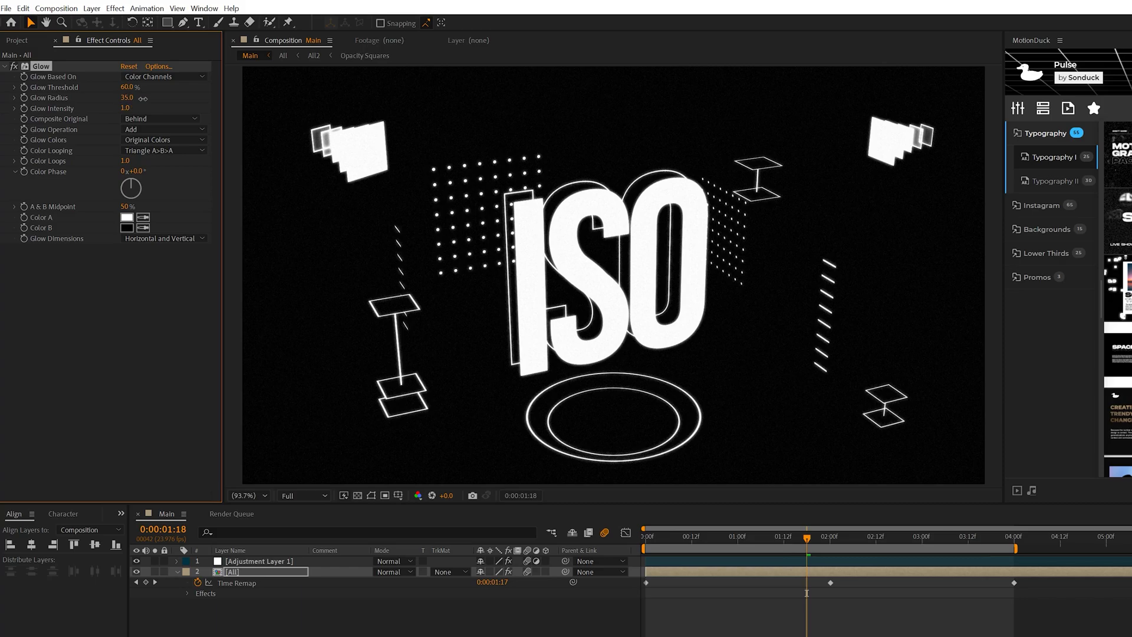
pyautogui.moveTo(142, 98); pyautogui.dragTo(162, 98)
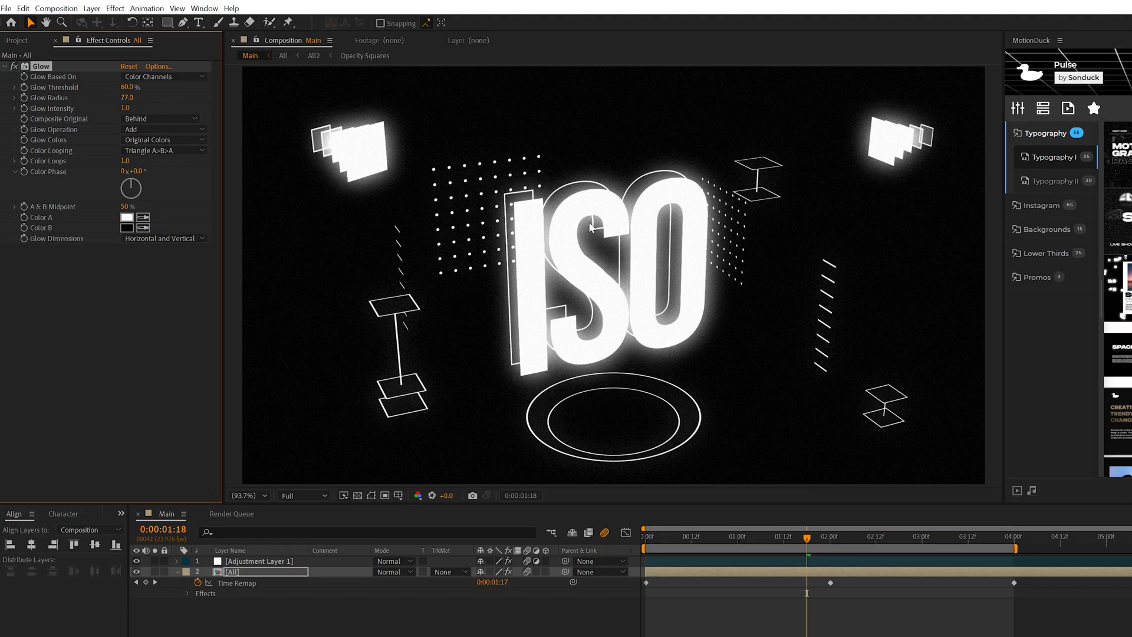
# Drive Glow Radius with a wiggle(2,50) expression and preview the flicker.
pyautogui.keyDown('alt'); pyautogui.click(25, 96); pyautogui.keyUp('alt')
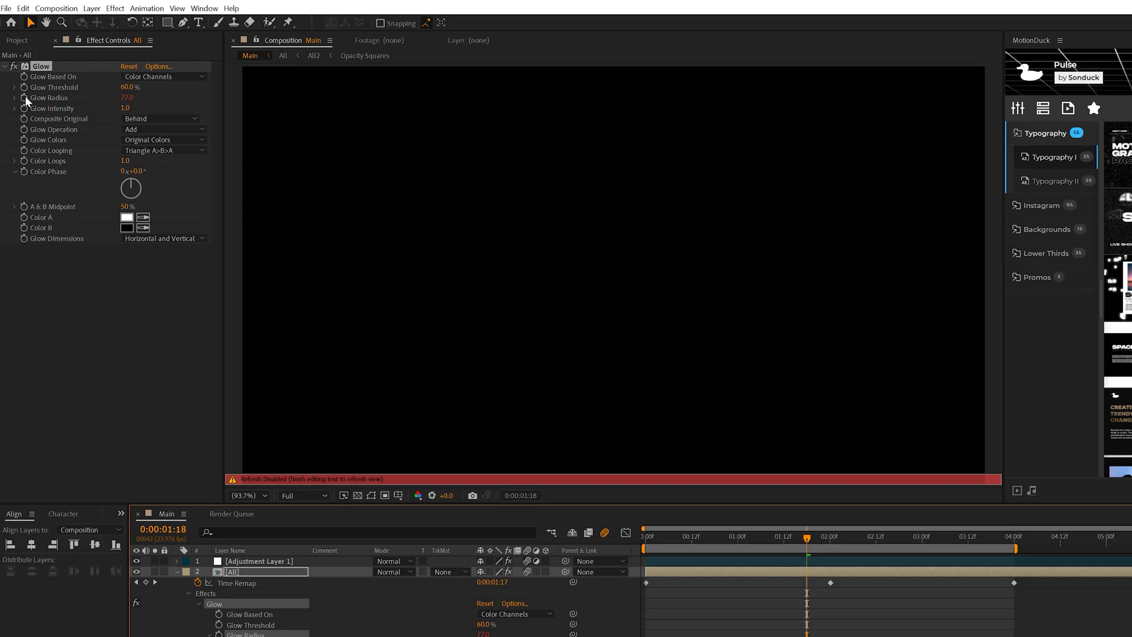
pyautogui.write('wiggle(2,50')
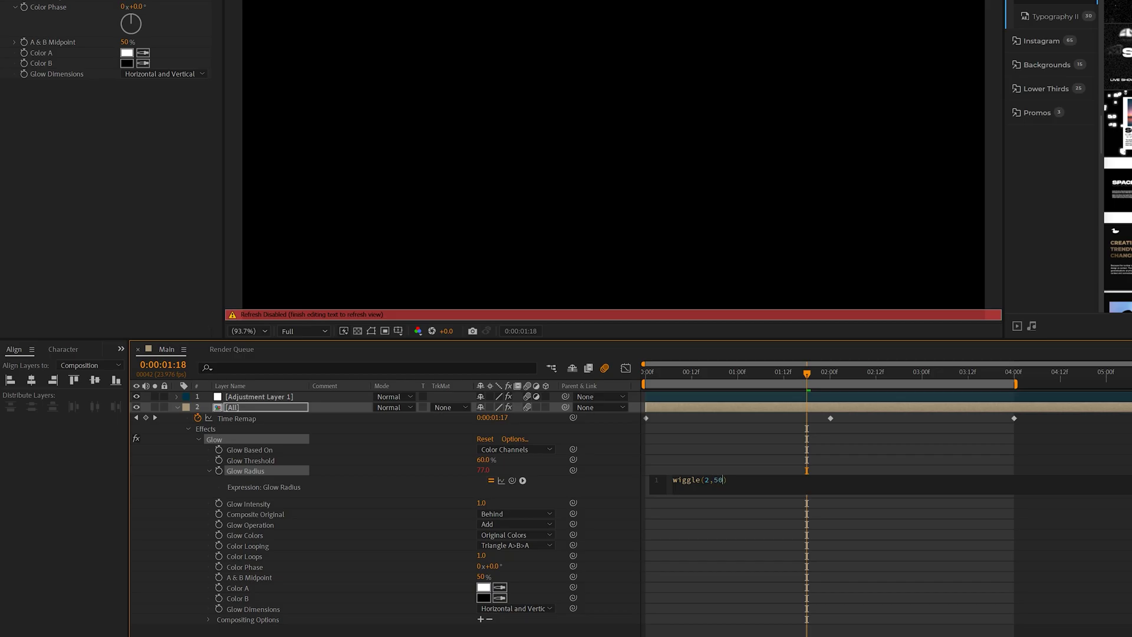
pyautogui.click(579, 380)
pyautogui.press('space')
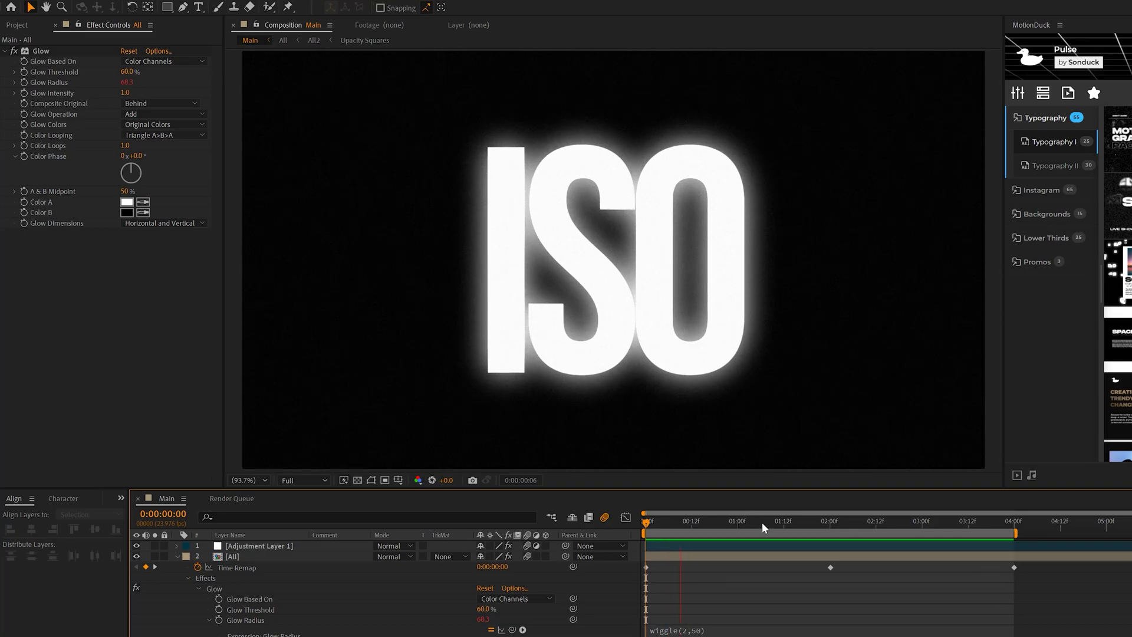
pyautogui.click(828, 523)
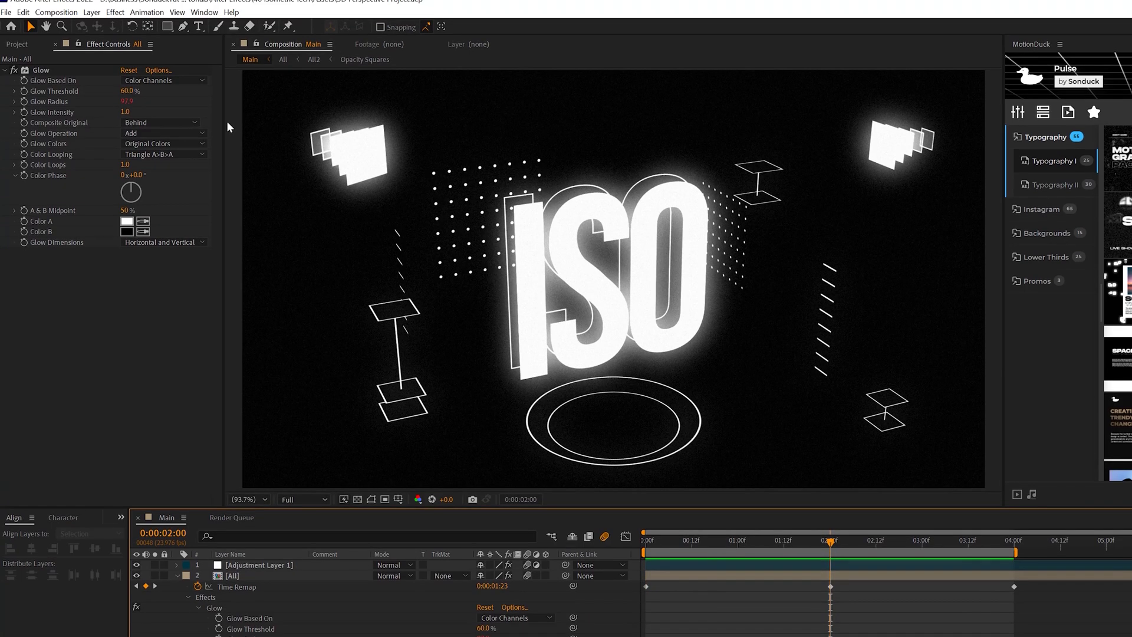
# Swap the Glow for Brightness & Contrast, raise Brightness and add an expression to it.
pyautogui.press('Delete')
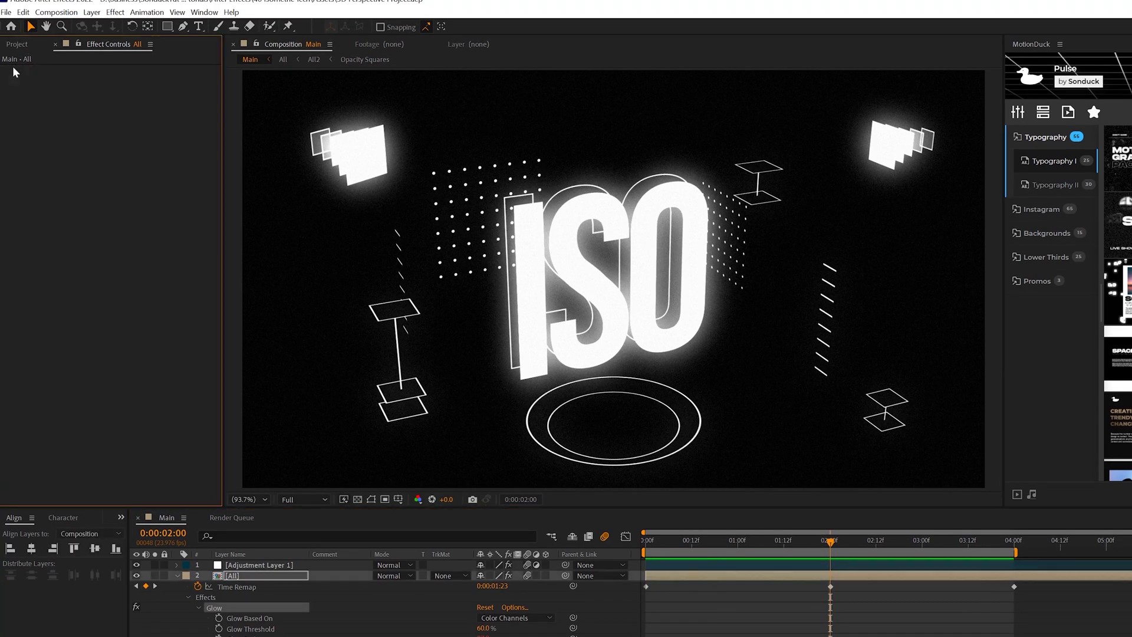
pyautogui.click(115, 12)
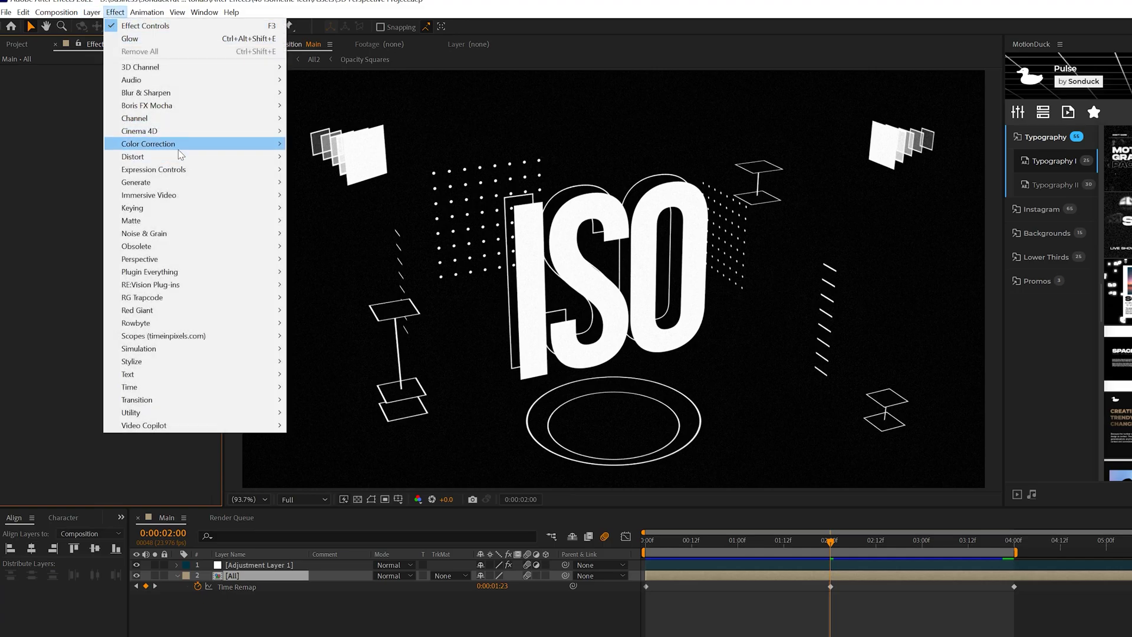
pyautogui.moveTo(179, 147)
pyautogui.press('Escape')
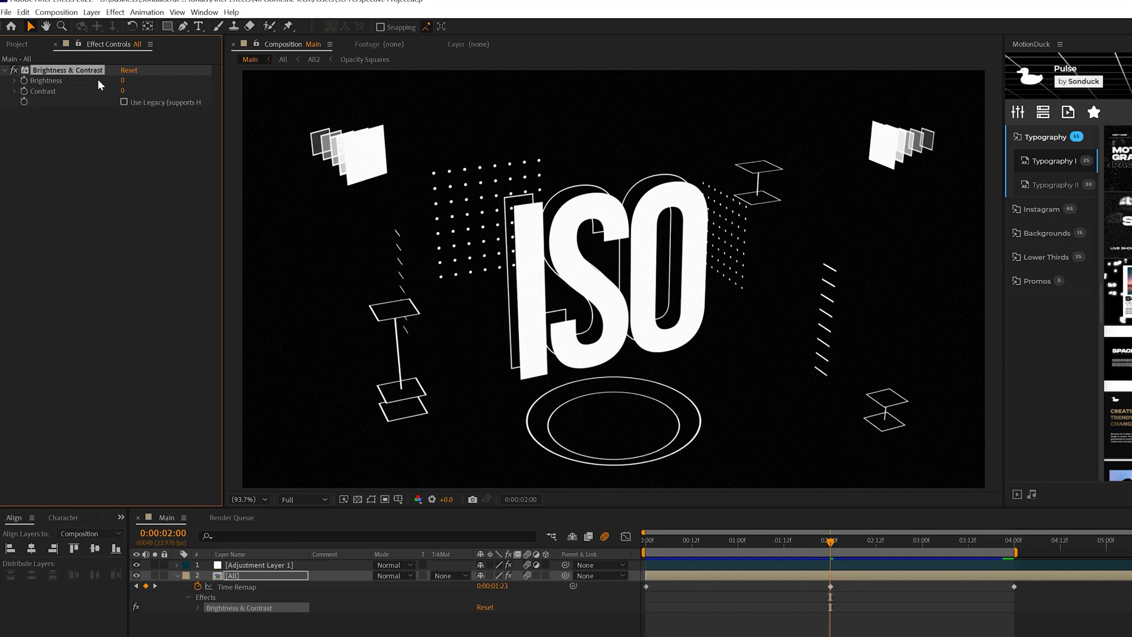
pyautogui.moveTo(126, 81); pyautogui.dragTo(145, 82)
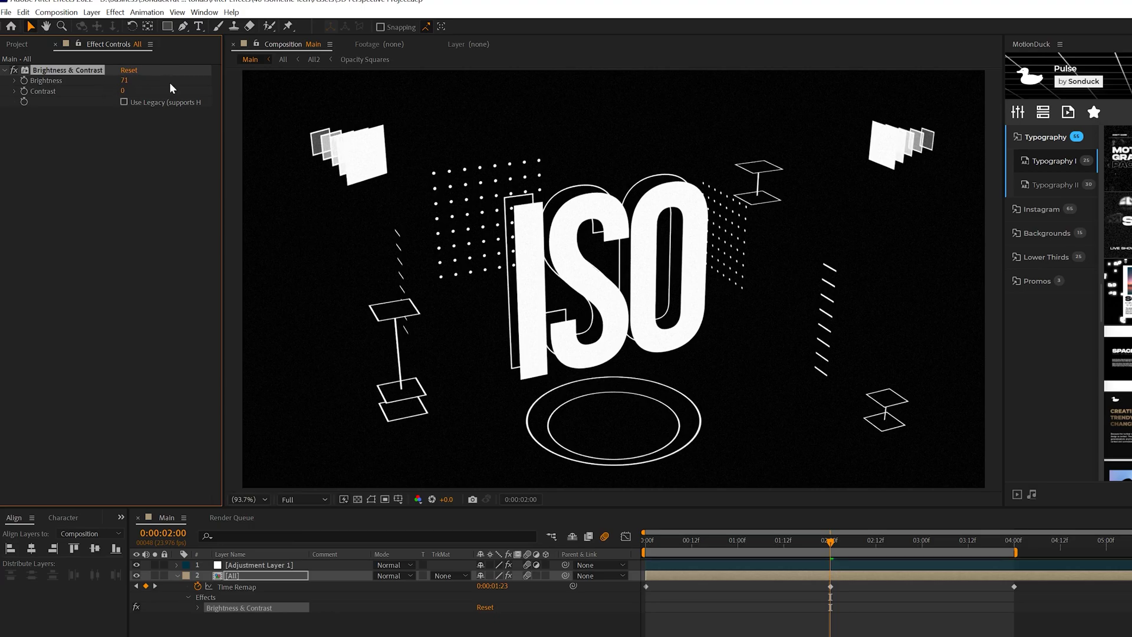
pyautogui.keyDown('alt'); pyautogui.click(23, 81); pyautogui.keyUp('alt')
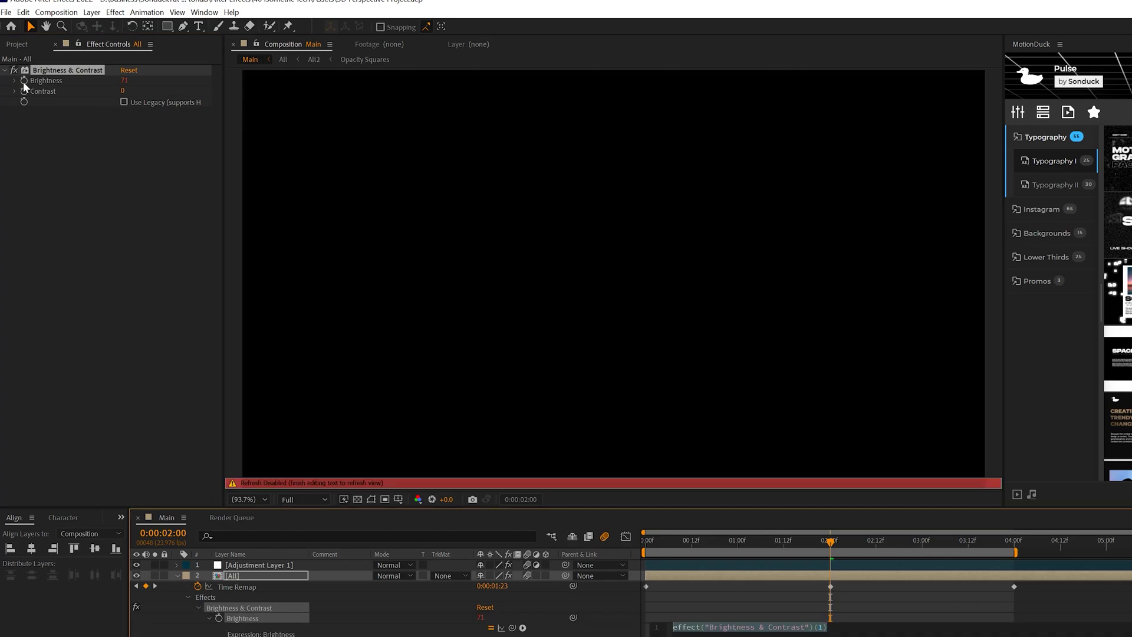
pyautogui.click(101, 224)
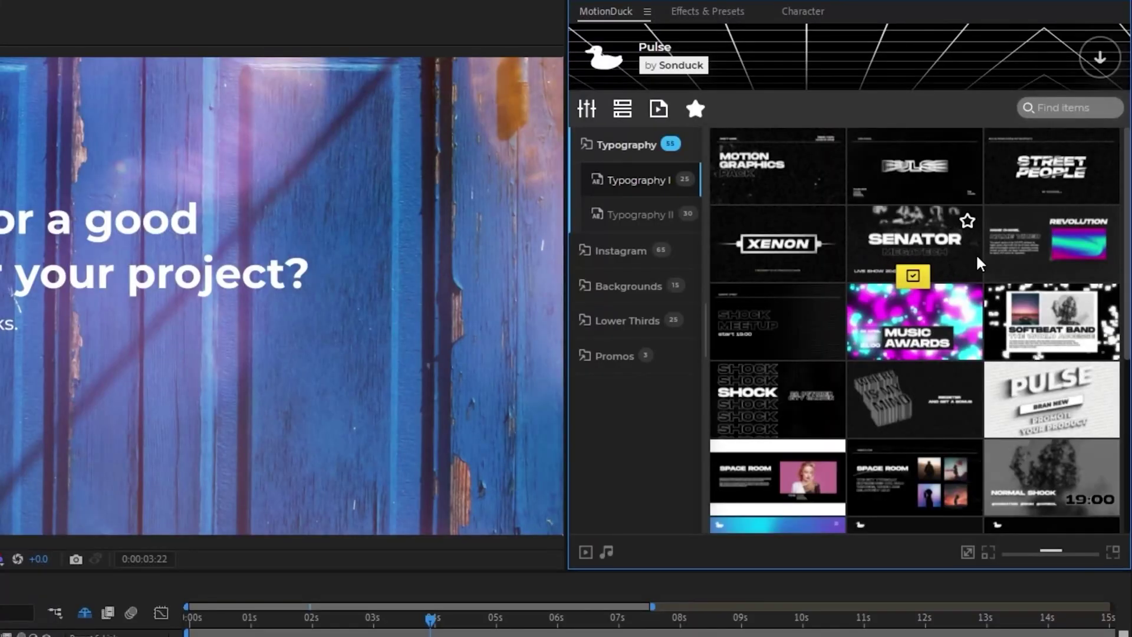
# Set the Typography 20 template's Sphere colour back to white.
pyautogui.scroll(-3, 1122, 295)
pyautogui.moveTo(1122, 295); pyautogui.dragTo(1119, 391)
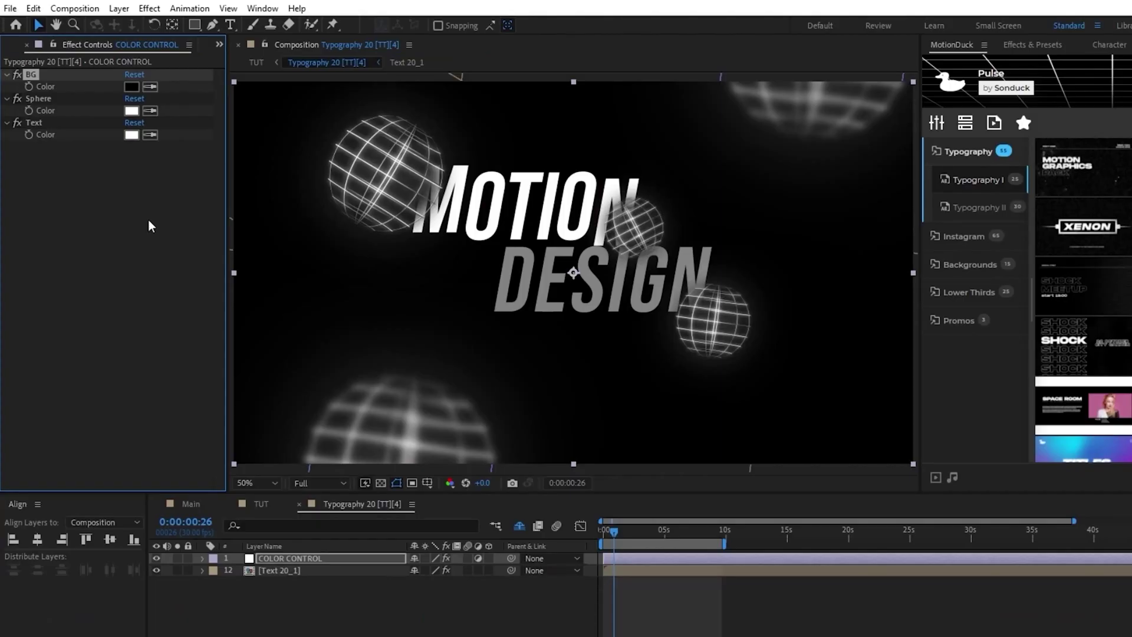
pyautogui.click(132, 135)
pyautogui.click(367, 197)
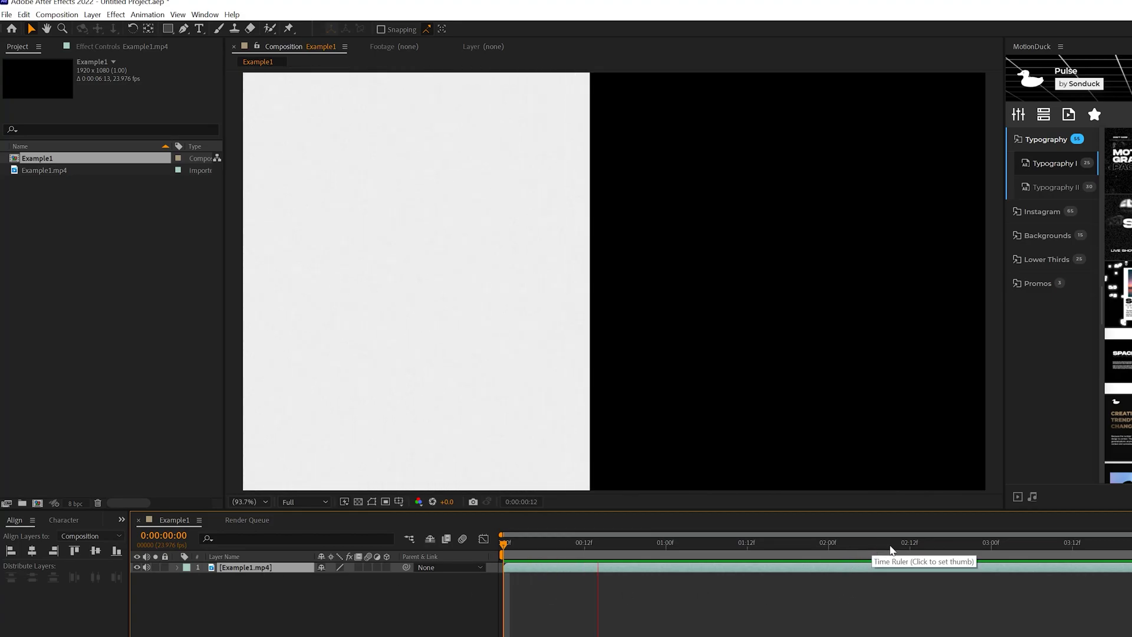
# At 0:00:03:04, apply CC Spotlight to the Example1.mp4 footage.
pyautogui.moveTo(891, 549); pyautogui.dragTo(1018, 545)
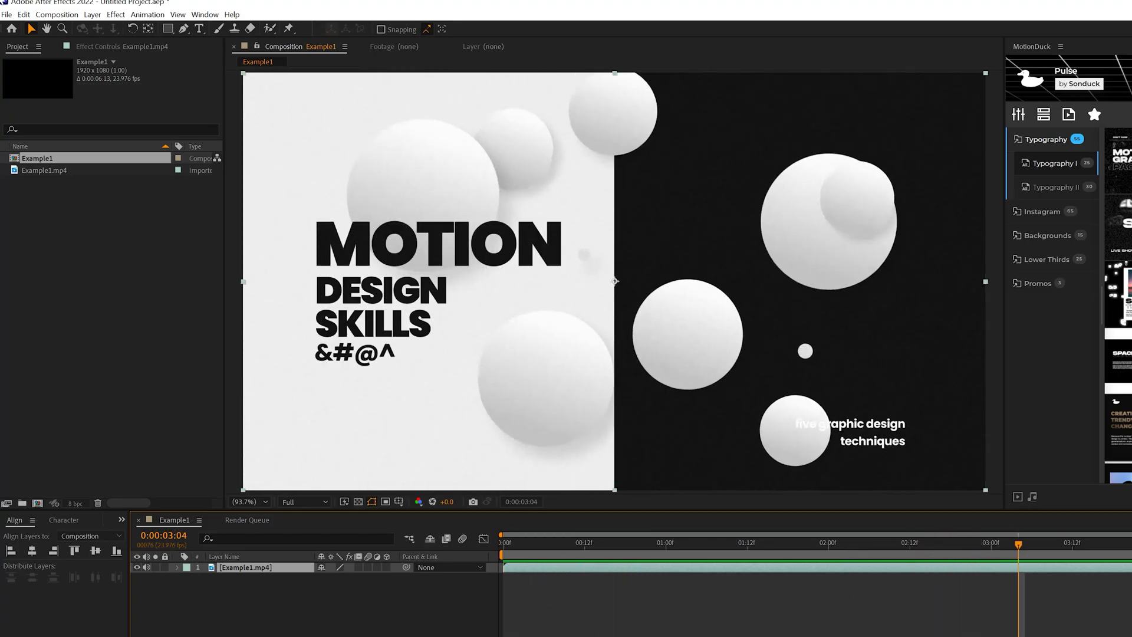
pyautogui.click(116, 14)
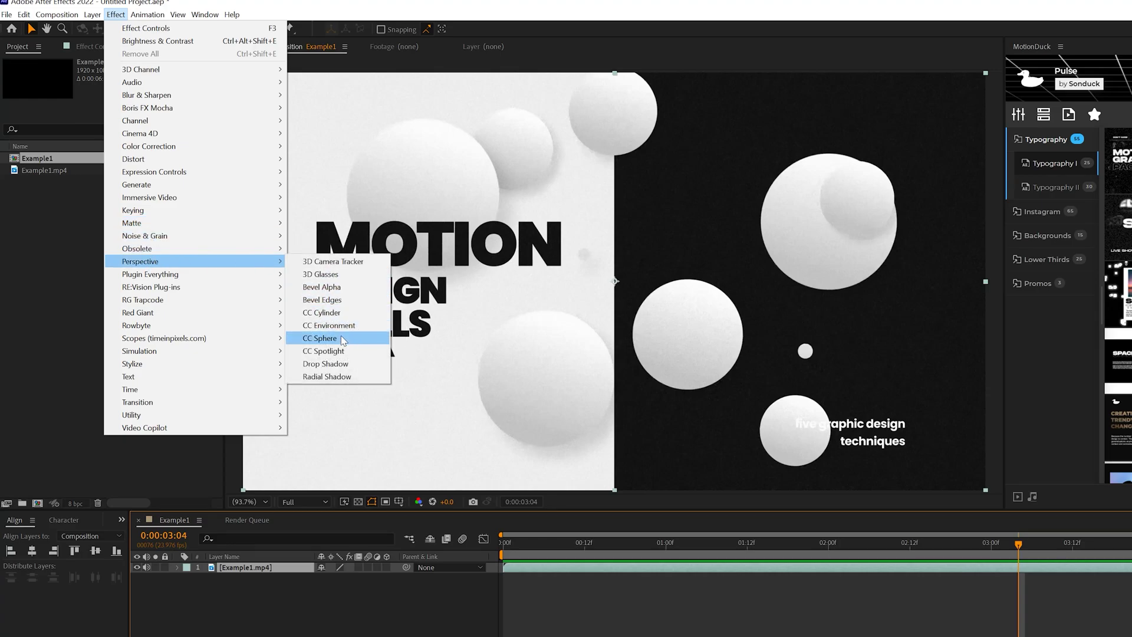
pyautogui.click(337, 352)
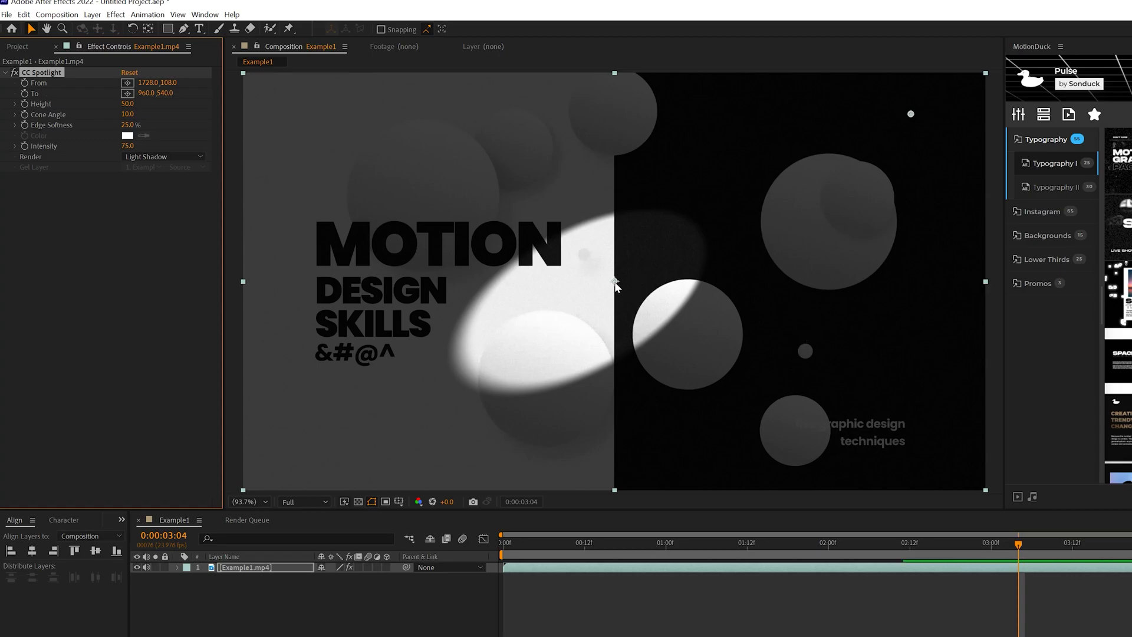
# Move the spotlight source beyond the top-right corner, aimed diagonally across the frame.
pyautogui.moveTo(616, 281); pyautogui.dragTo(408, 377)
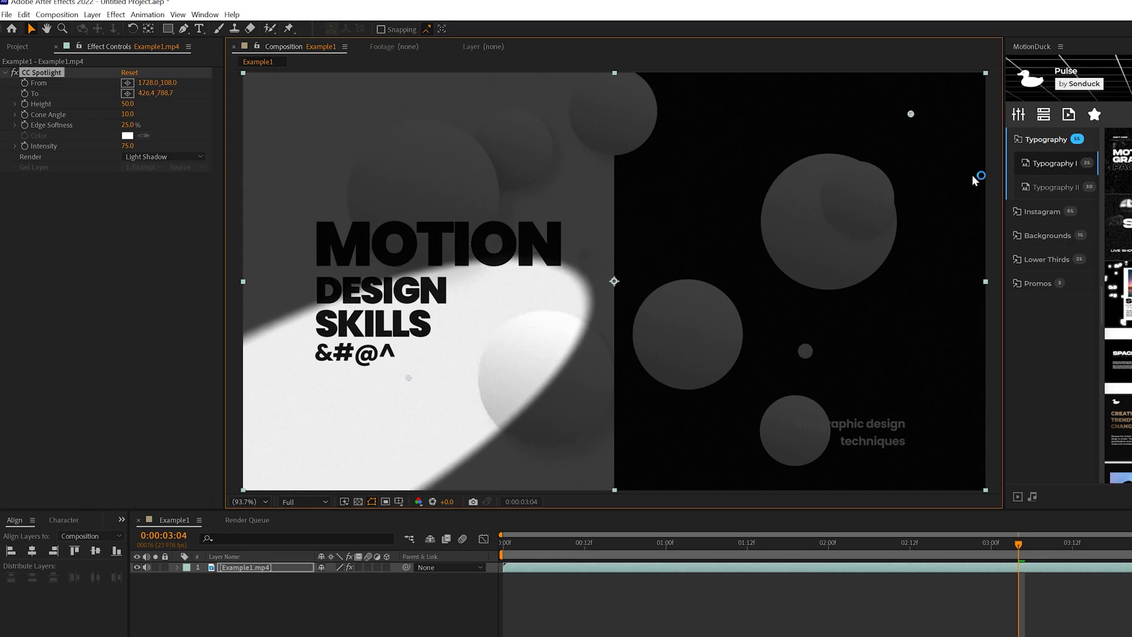
pyautogui.press(',')
pyautogui.moveTo(780, 188); pyautogui.dragTo(981, 75)
pyautogui.moveTo(927, 98); pyautogui.dragTo(995, 77)
pyautogui.moveTo(504, 333); pyautogui.dragTo(614, 234)
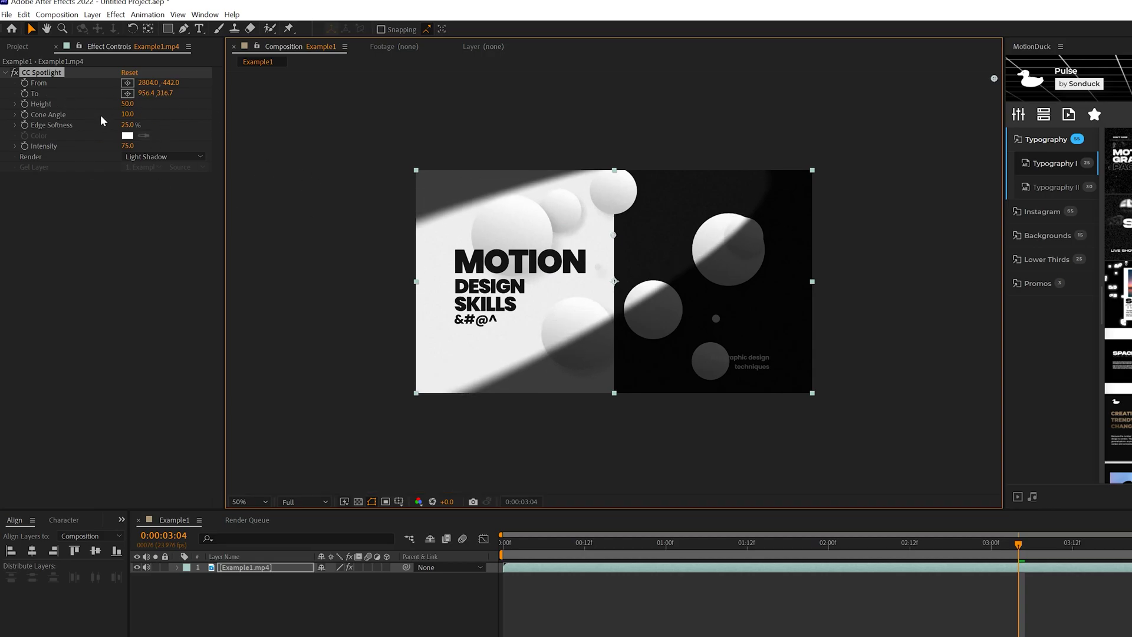
pyautogui.hotkey('shift', '/')
# Set the spotlight's Cone Angle to 7.9, Edge Softness 25% and Intensity 88.
pyautogui.moveTo(127, 114); pyautogui.dragTo(115, 114)
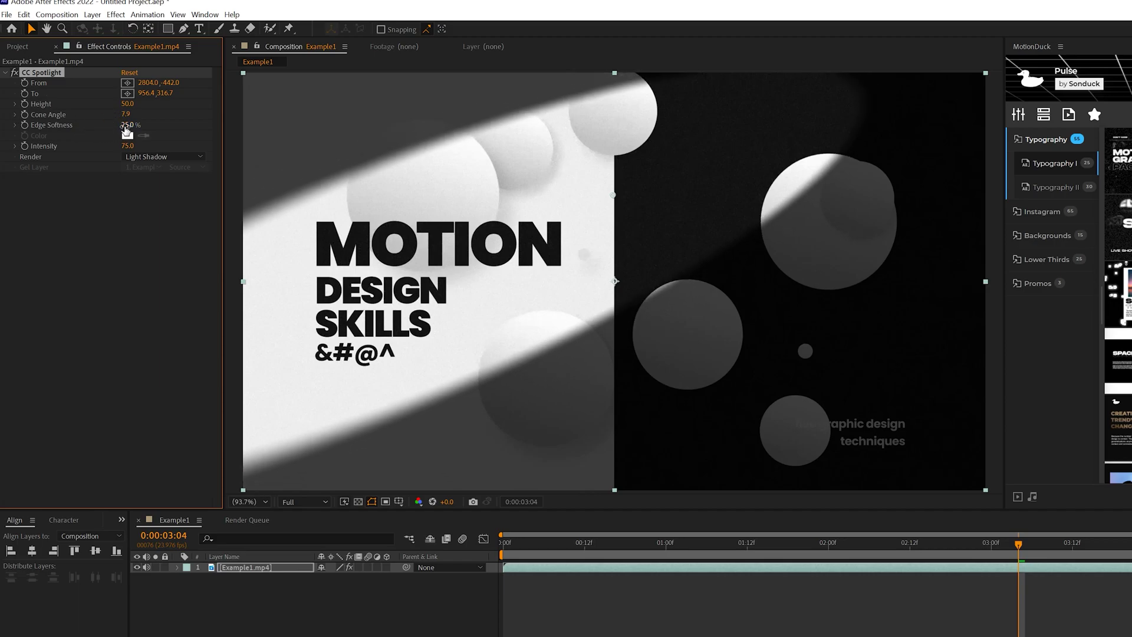
pyautogui.moveTo(127, 125)
pyautogui.mouseDown()
pyautogui.moveTo(165, 124)
pyautogui.moveTo(105, 125)
pyautogui.mouseUp()
pyautogui.click(128, 125)
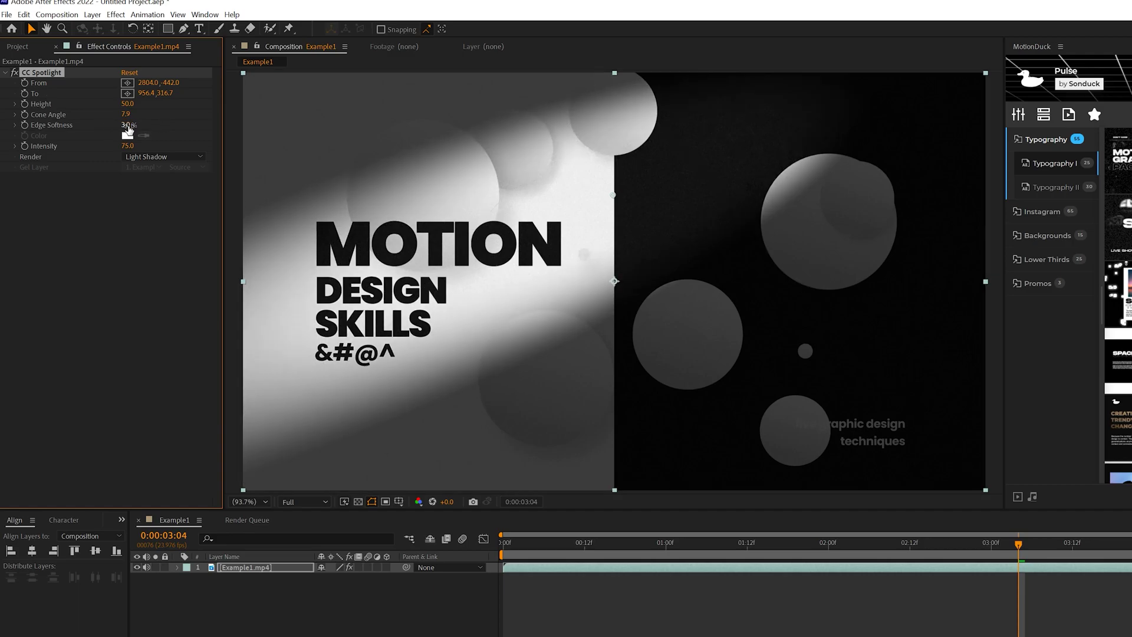
pyautogui.write('25')
pyautogui.press('Return')
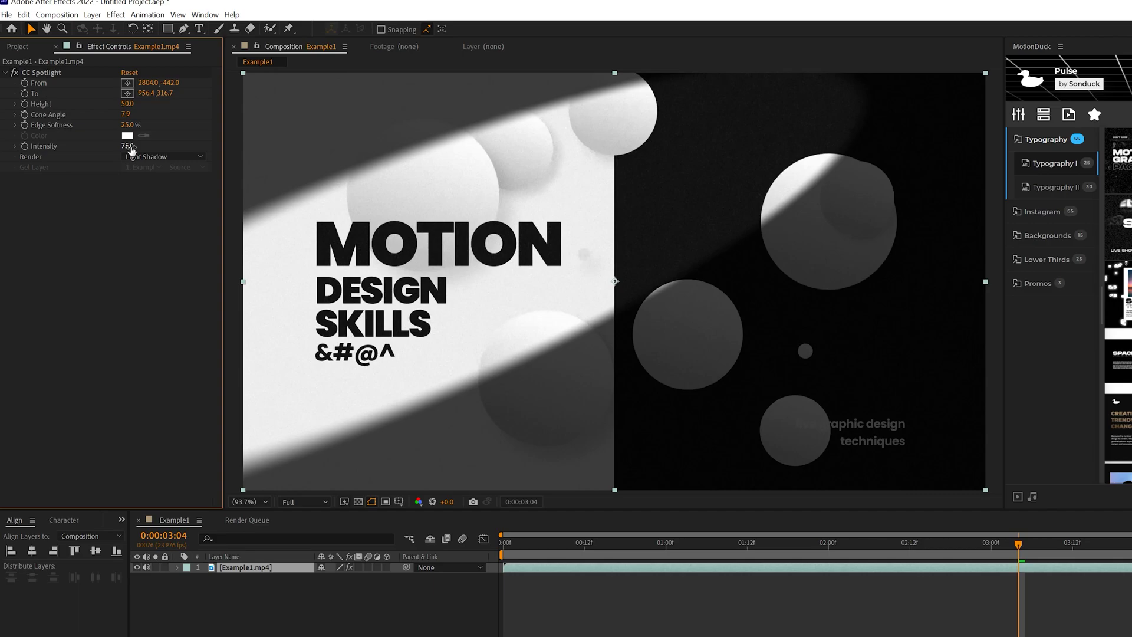
pyautogui.moveTo(130, 147); pyautogui.dragTo(136, 146)
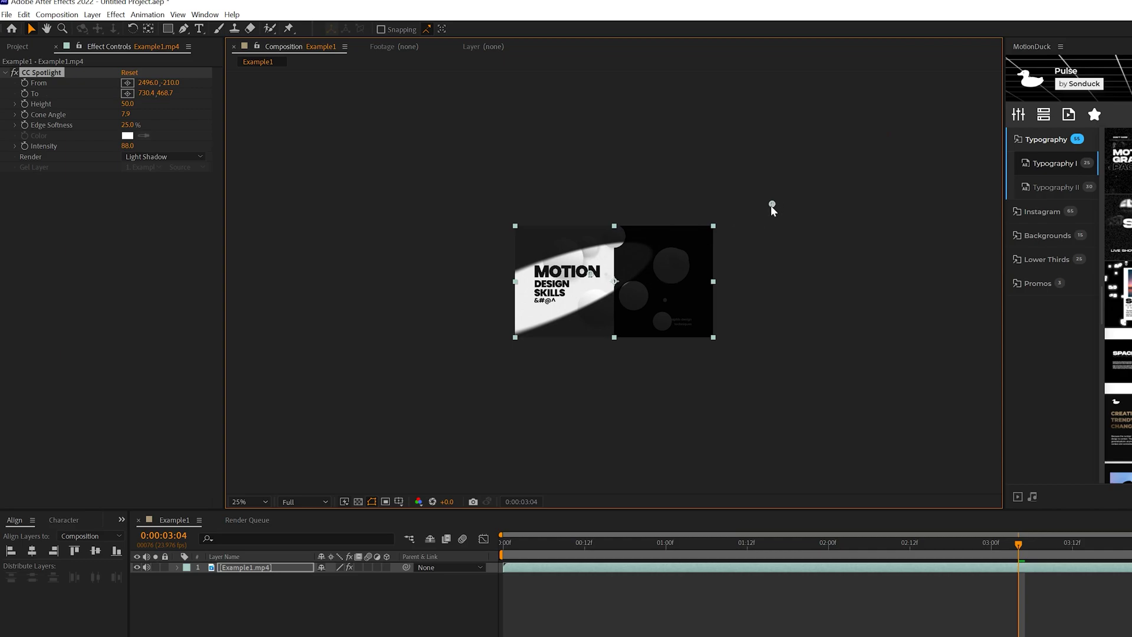
# Move the light source farther up-right, narrow Cone Angle to 4.2, and fit the viewer.
pyautogui.moveTo(770, 205); pyautogui.dragTo(916, 99)
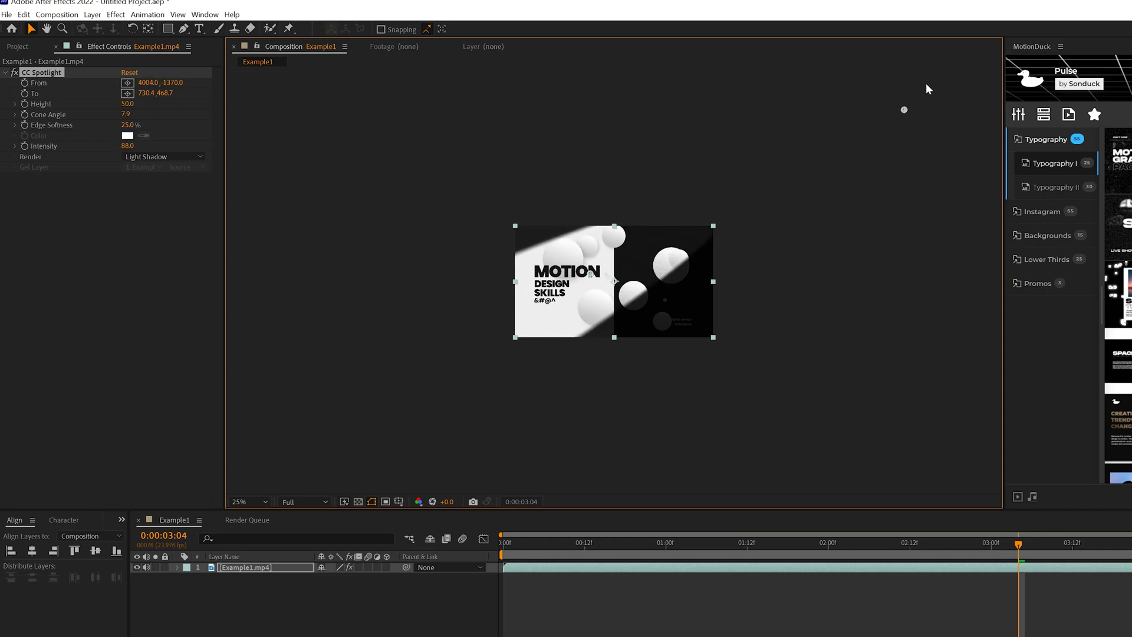
pyautogui.scroll(2, 637, 262)
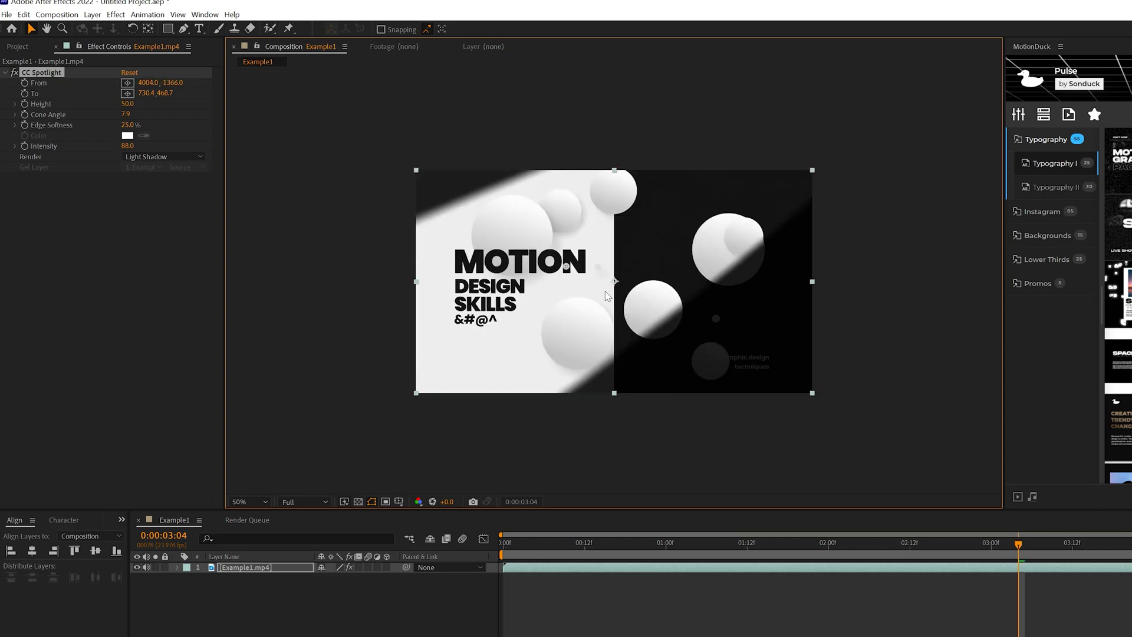
pyautogui.moveTo(127, 114); pyautogui.dragTo(94, 109)
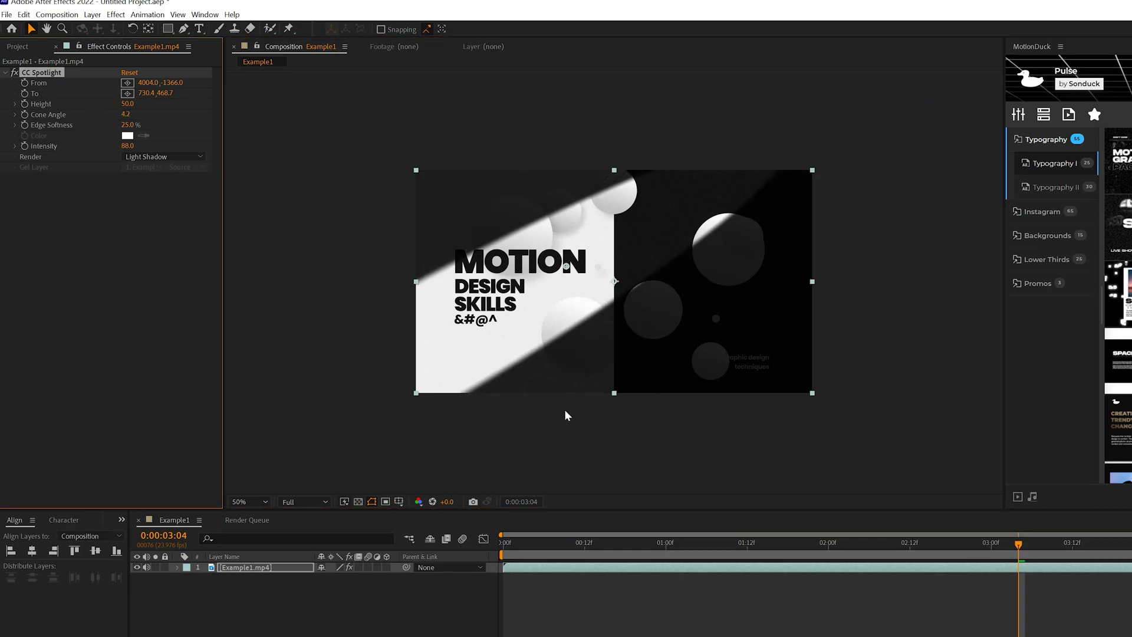
pyautogui.click(244, 501)
pyautogui.click(242, 519)
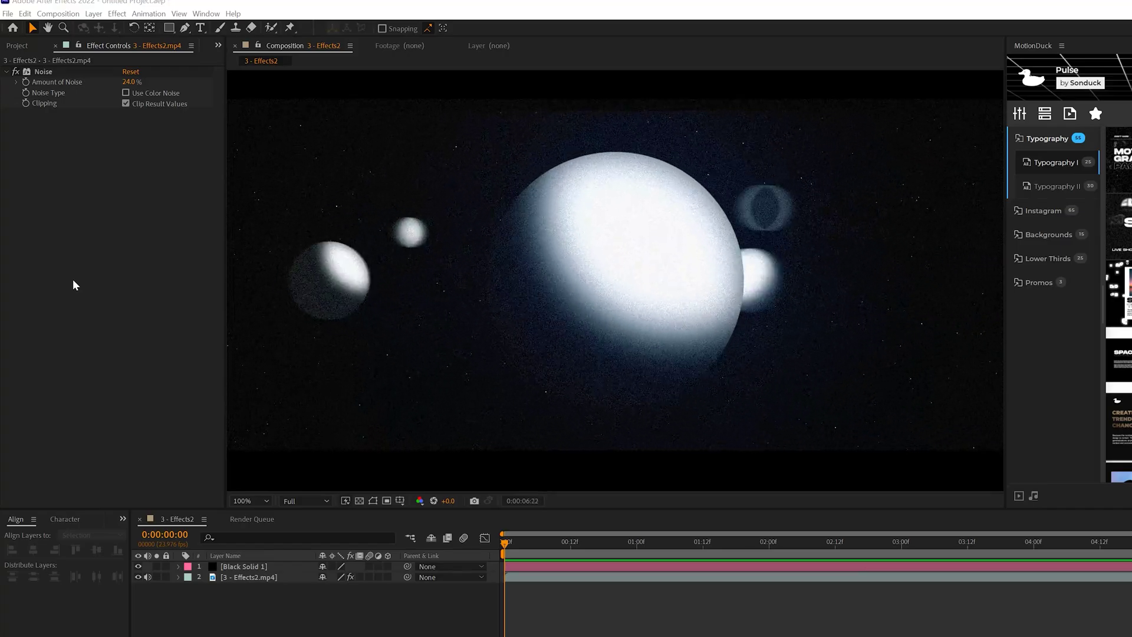
# Delete the Noise effect from Effects2.mp4 and preview the grain-free planets.
pyautogui.press('Delete')
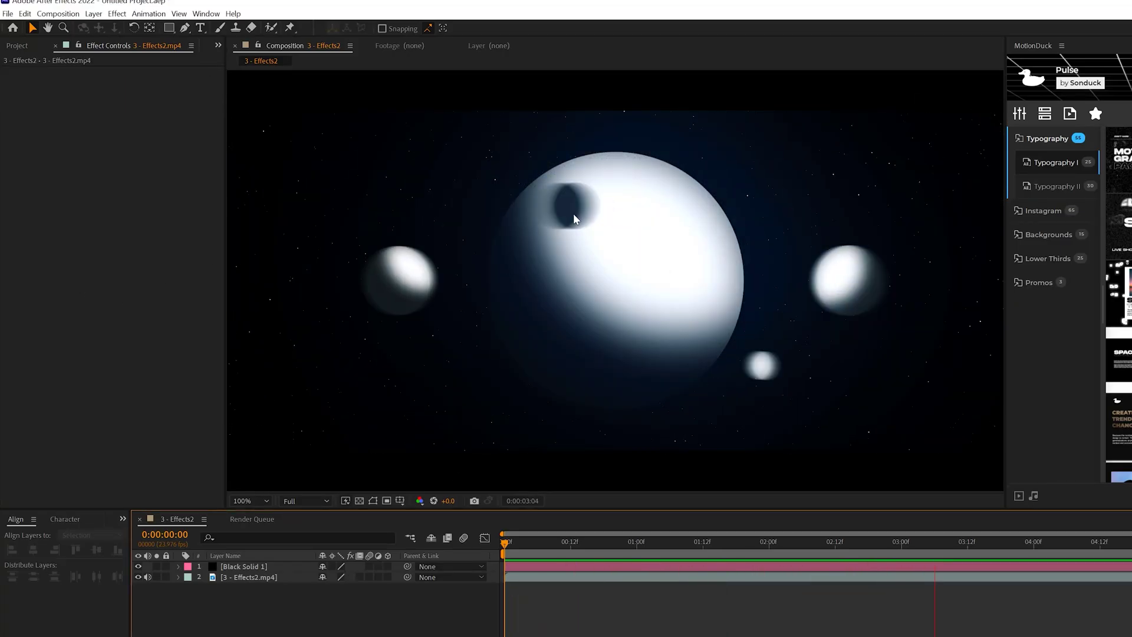
pyautogui.press('space')
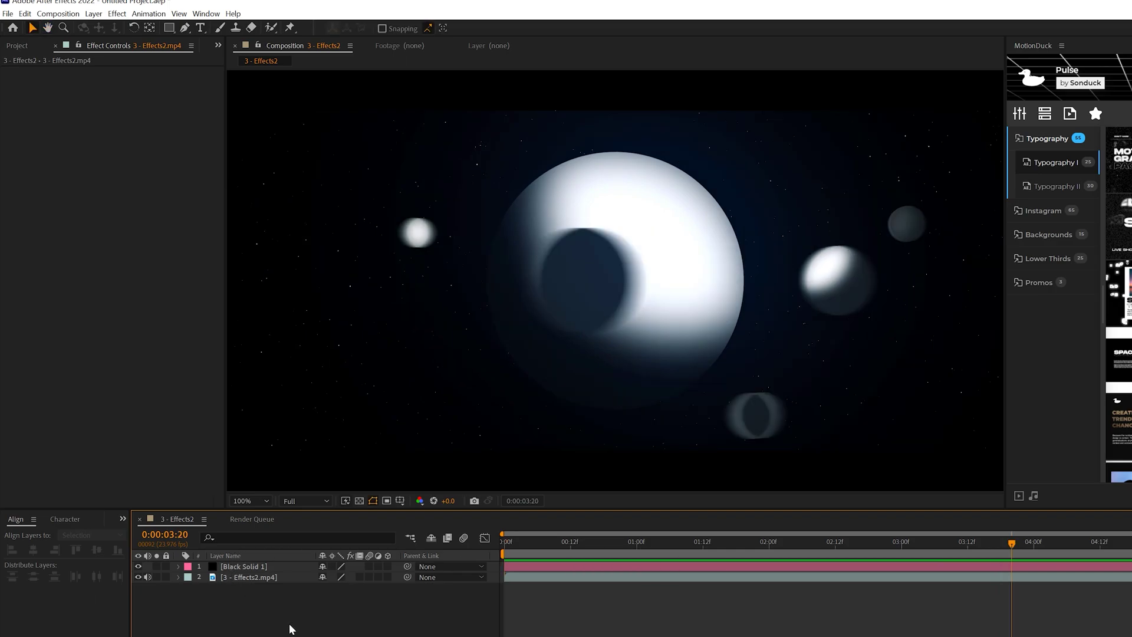
pyautogui.click(93, 14)
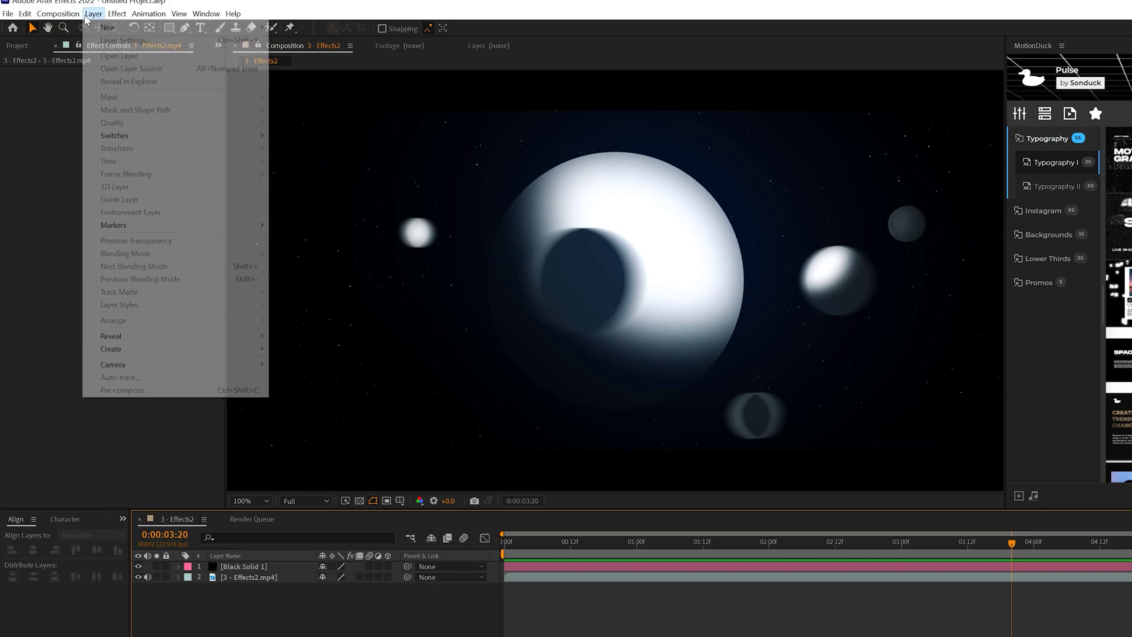
# Apply Noise HLS to the Noise layer with Lightness set to 20%.
pyautogui.click(117, 14)
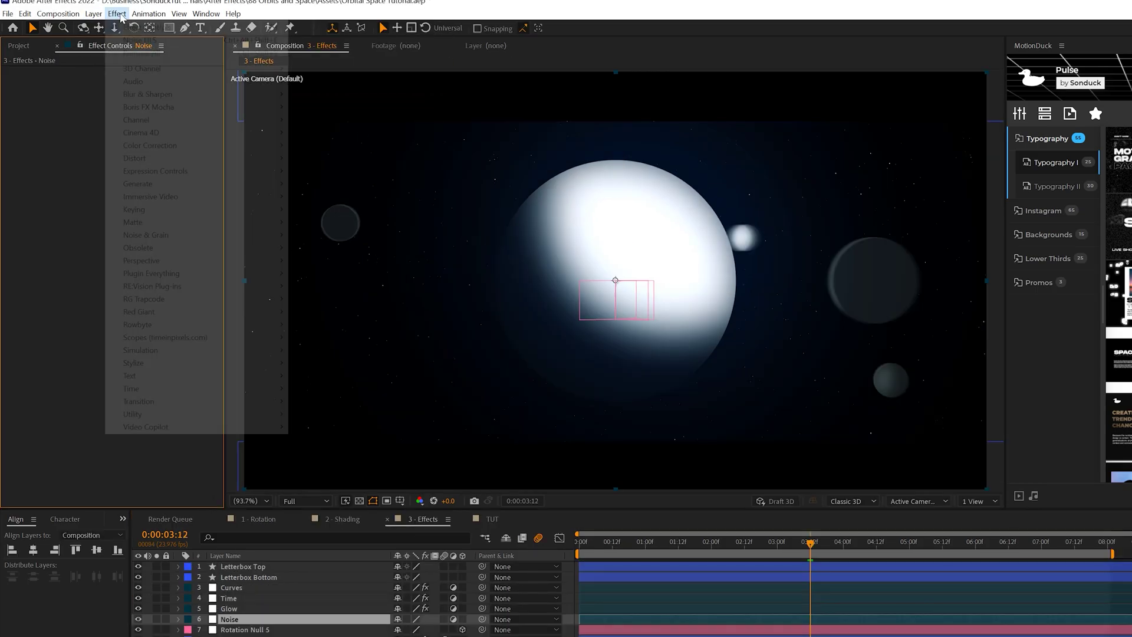
pyautogui.moveTo(147, 234)
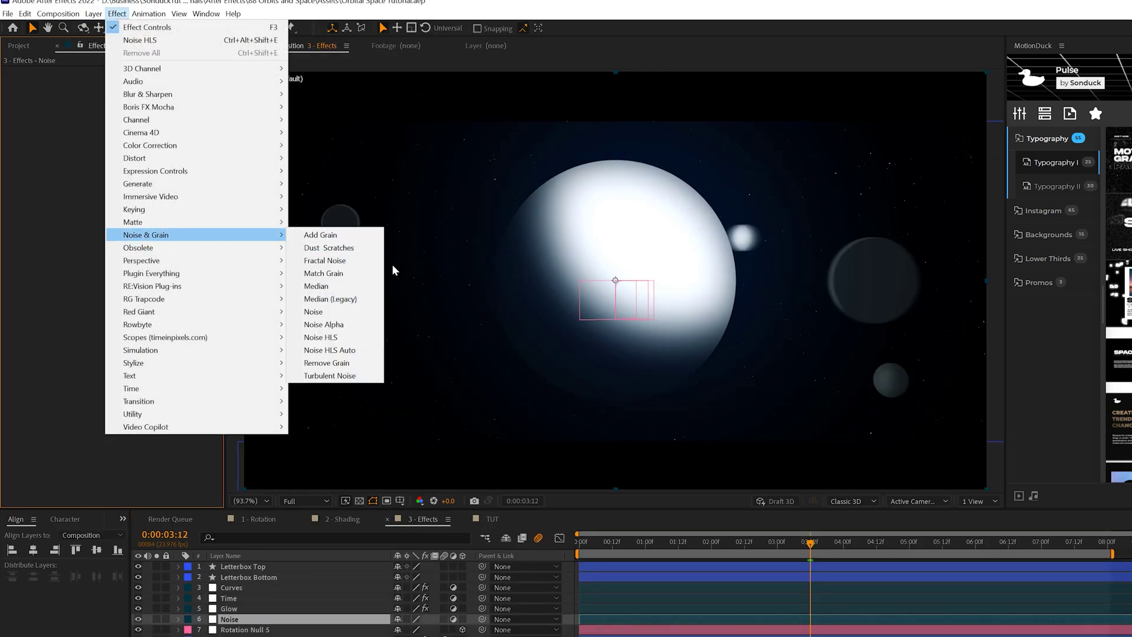
pyautogui.click(314, 341)
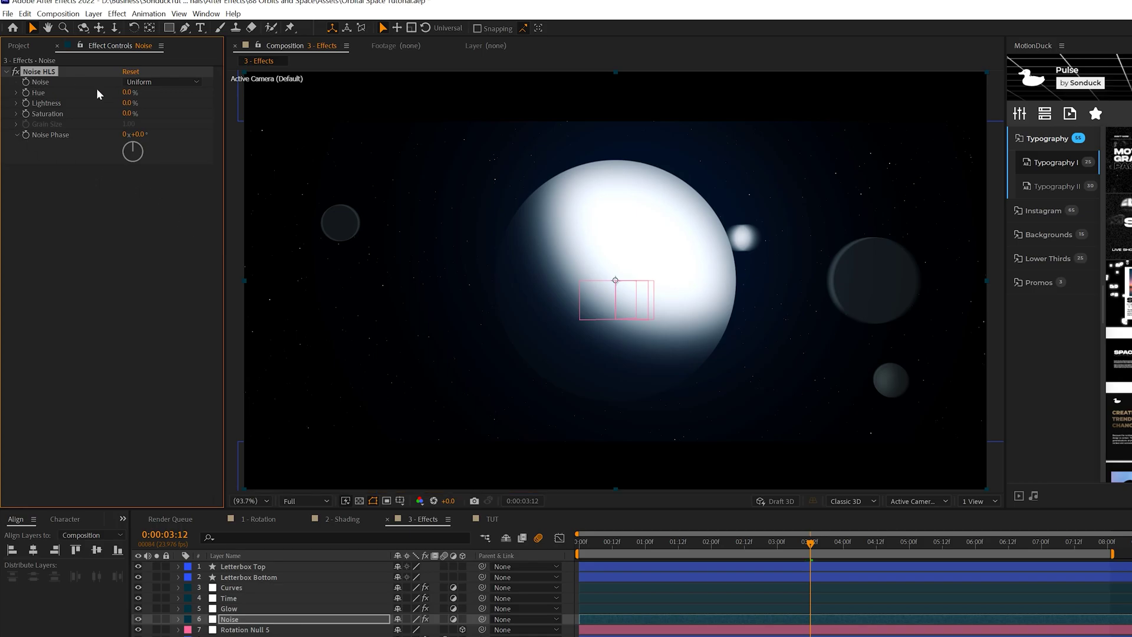
pyautogui.click(128, 103)
pyautogui.write('20')
pyautogui.click(94, 255)
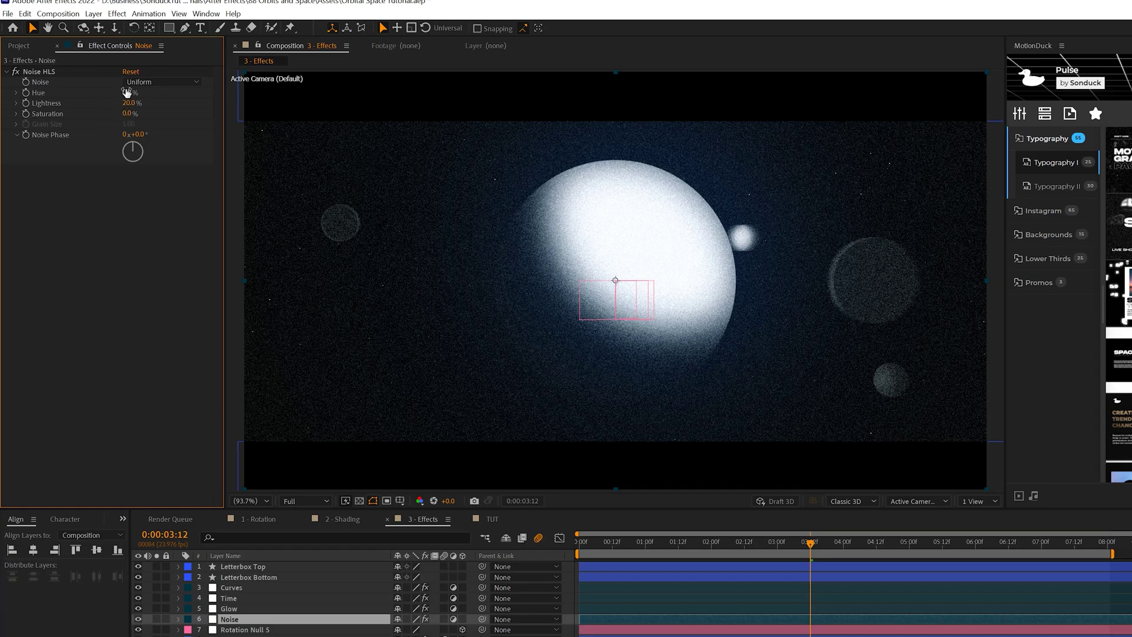
# Set the Noise HLS noise type to Squared.
pyautogui.click(158, 82)
pyautogui.click(158, 102)
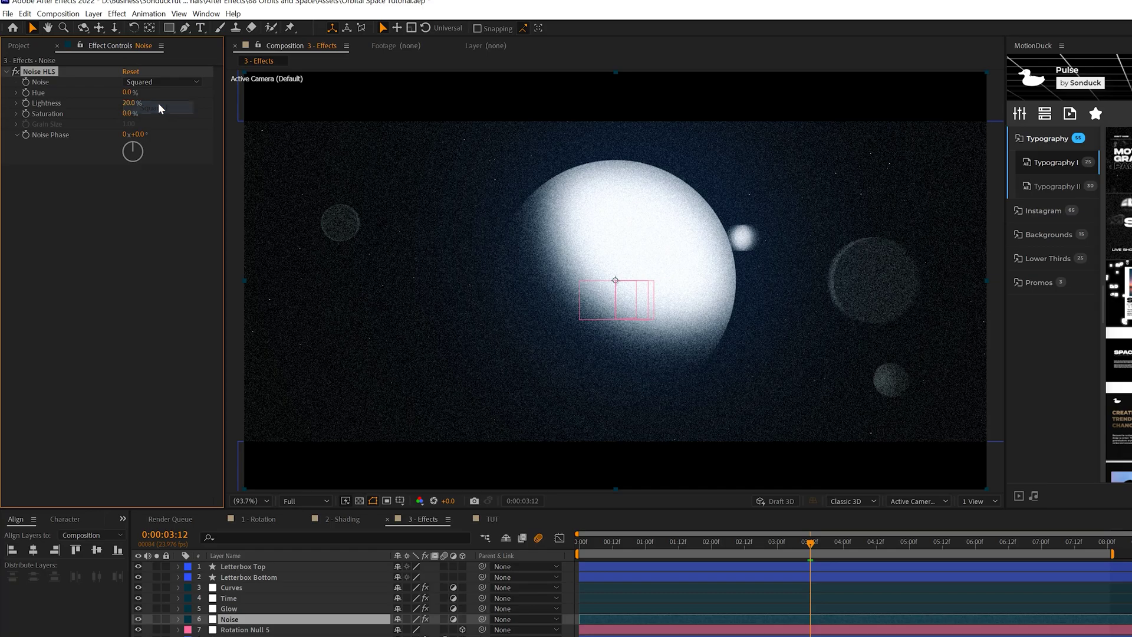
pyautogui.click(158, 82)
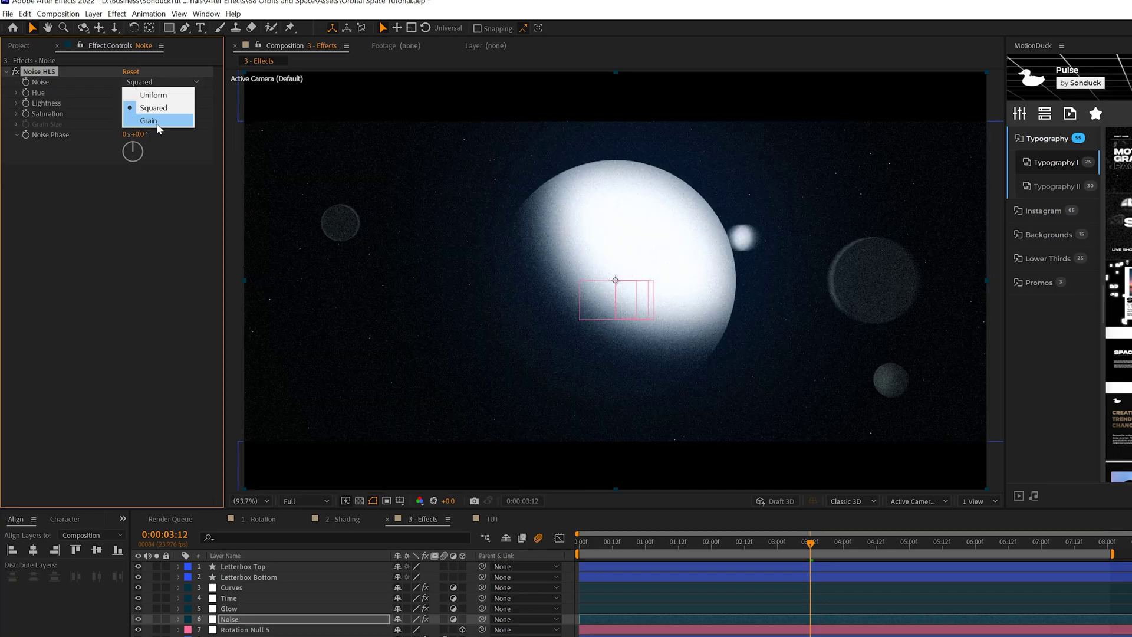
# Drive the Noise HLS Noise Phase with a time-based expression, now reading 0x+175.2°.
pyautogui.press('Escape')
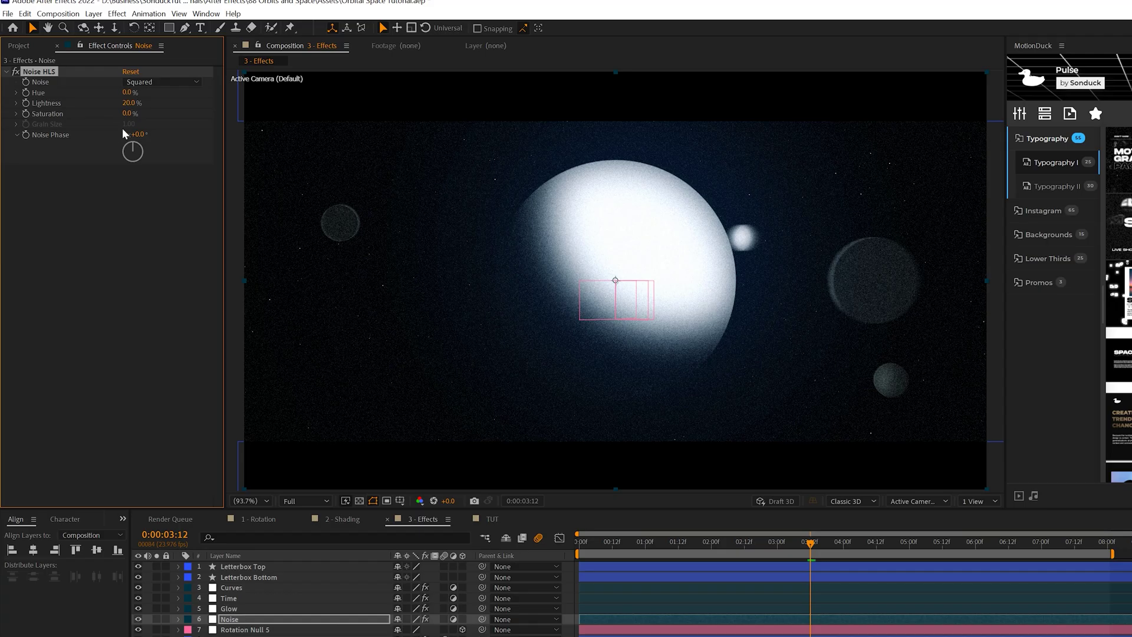
pyautogui.keyDown('alt'); pyautogui.click(25, 135); pyautogui.keyUp('alt')
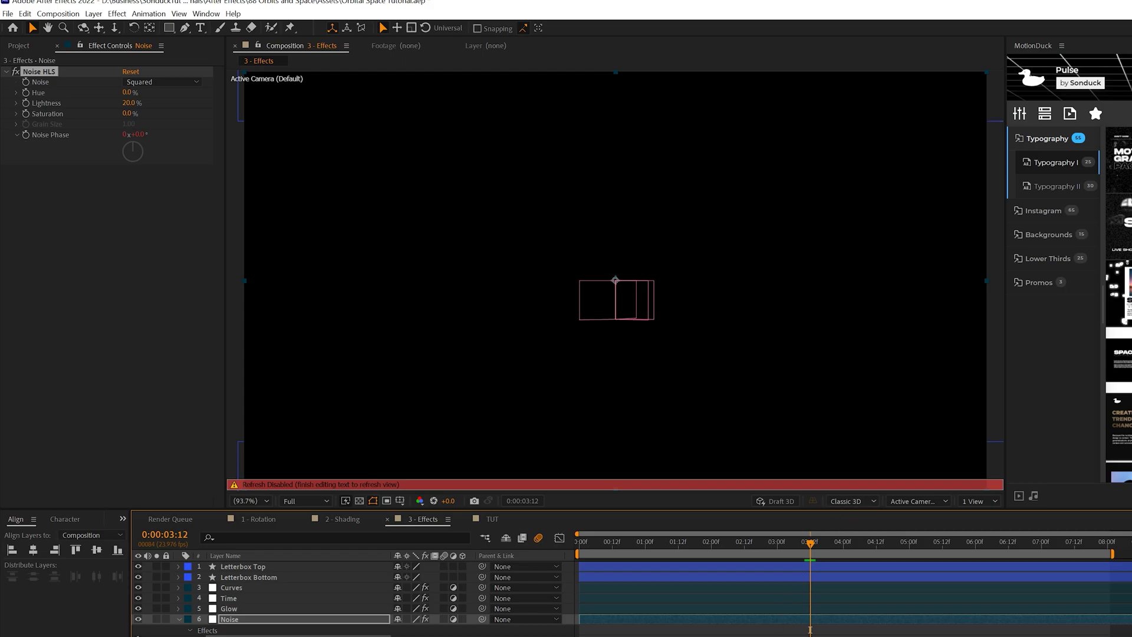
pyautogui.hotkey('ctrl', 'shift', 'a')
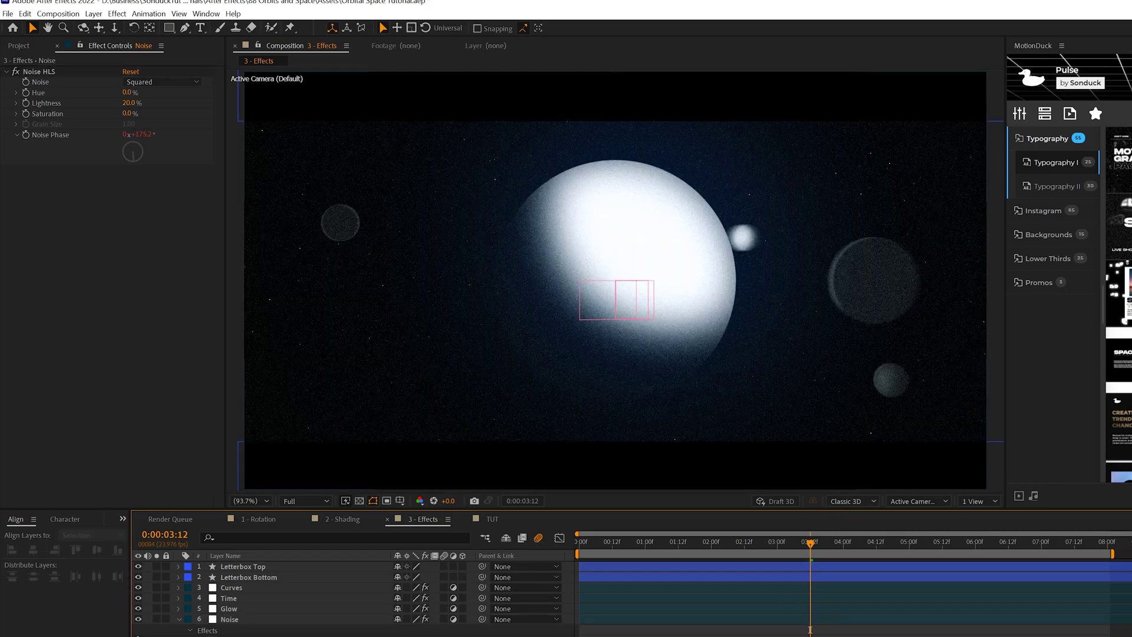